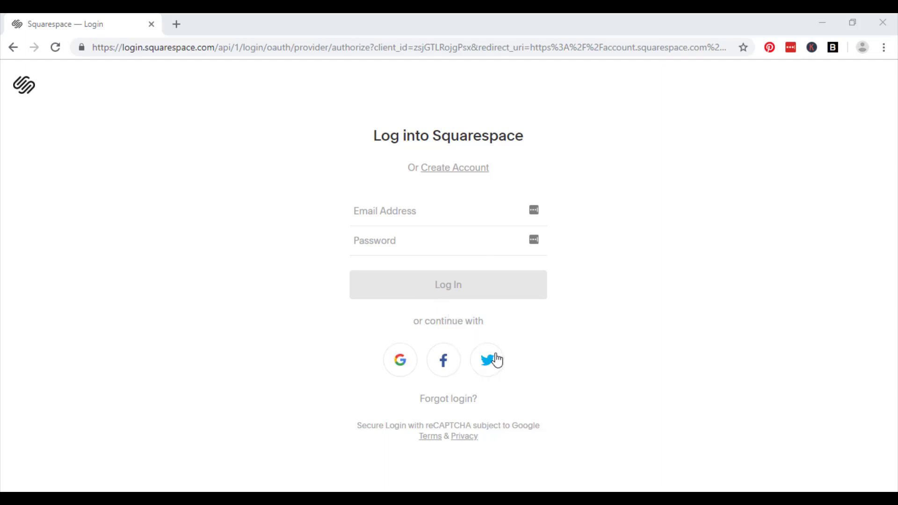
# Sign in to Squarespace with the account email and password.
pyautogui.click(465, 217)
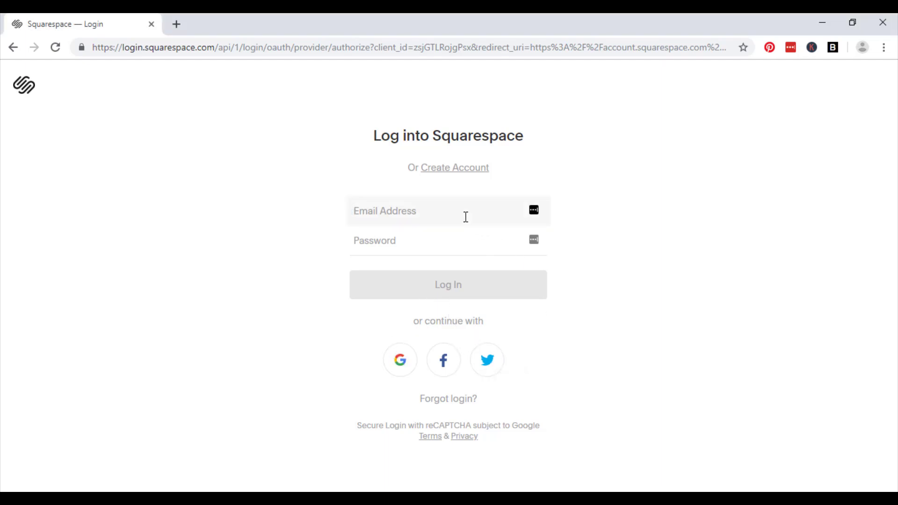
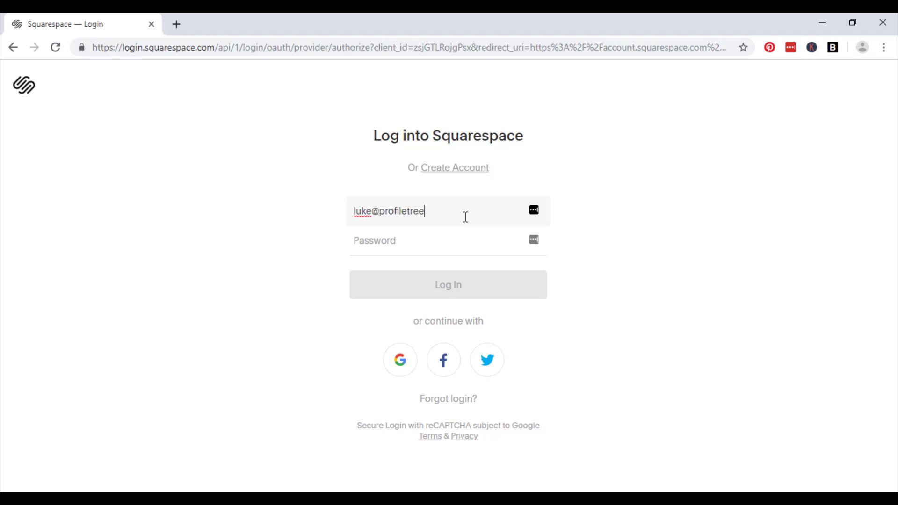
pyautogui.press('Tab')
pyautogui.write('•••')
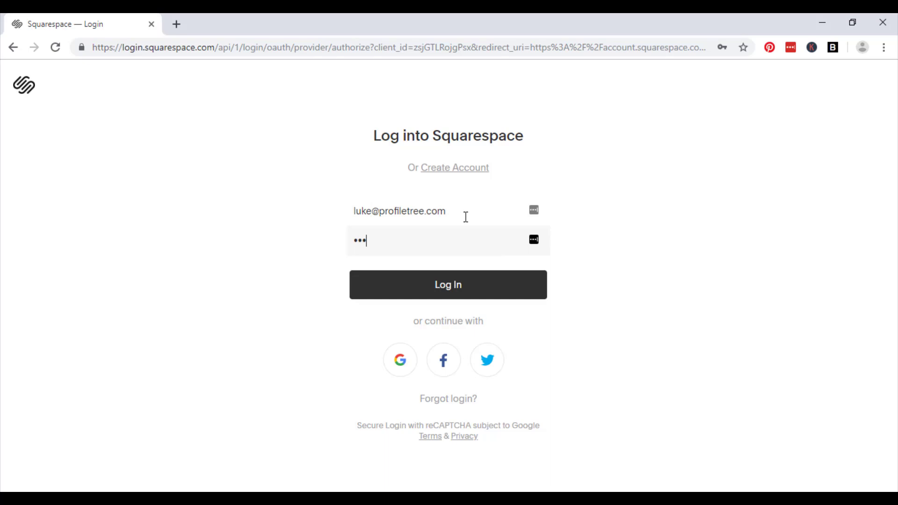
pyautogui.write('••••••')
pyautogui.press('Return')
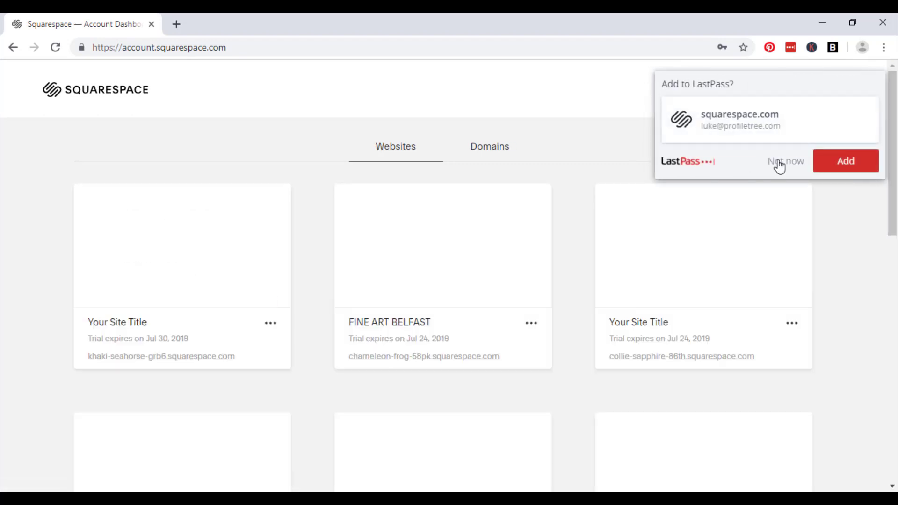
# Abandon the Wells template page and open the FINE ART BELFAST site from the dashboard.
pyautogui.click(778, 164)
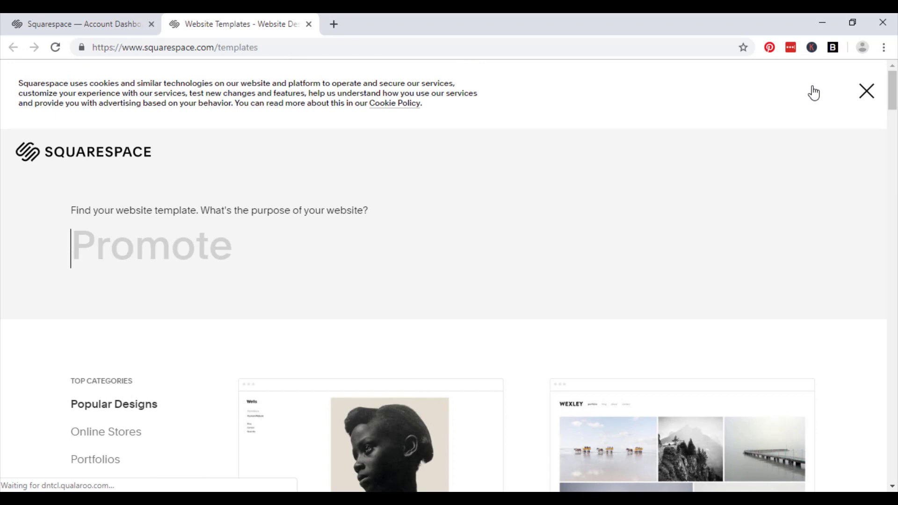
pyautogui.scroll(-1, 281, 158)
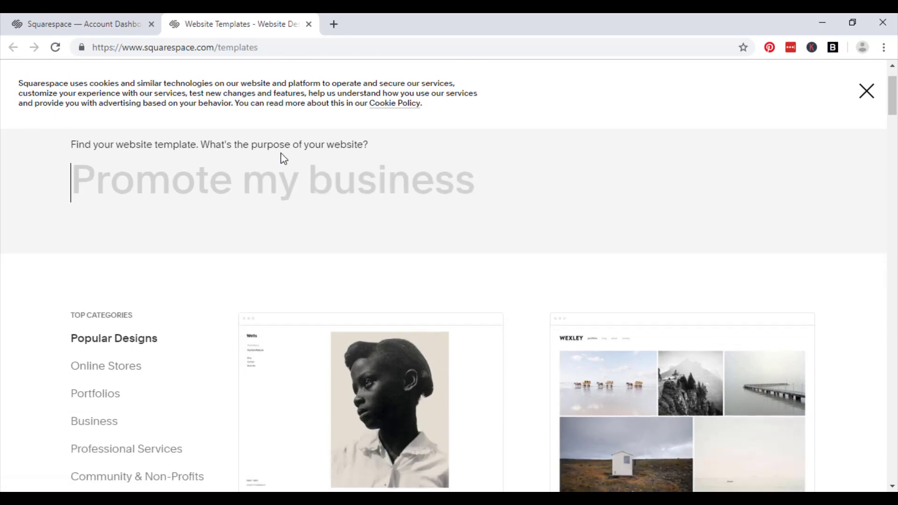
pyautogui.scroll(-1, 281, 158)
pyautogui.scroll(-1, 281, 158)
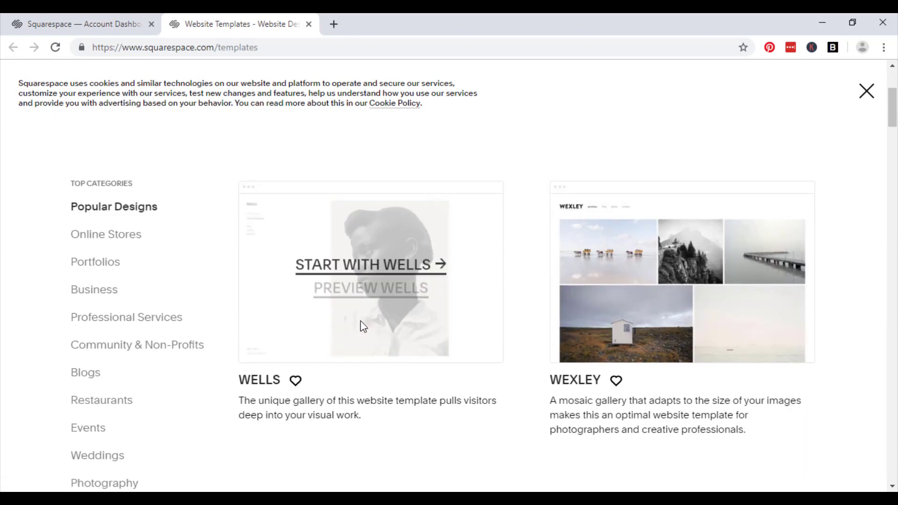
pyautogui.click(429, 265)
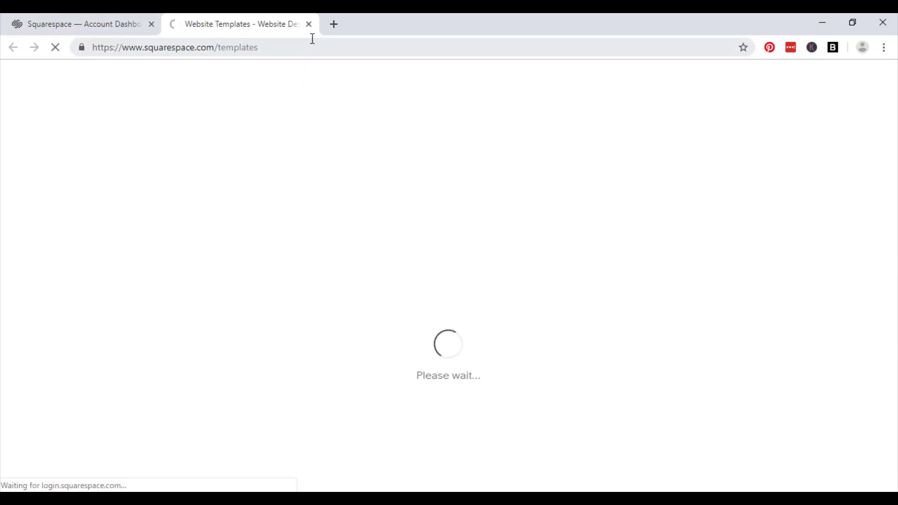
pyautogui.click(309, 25)
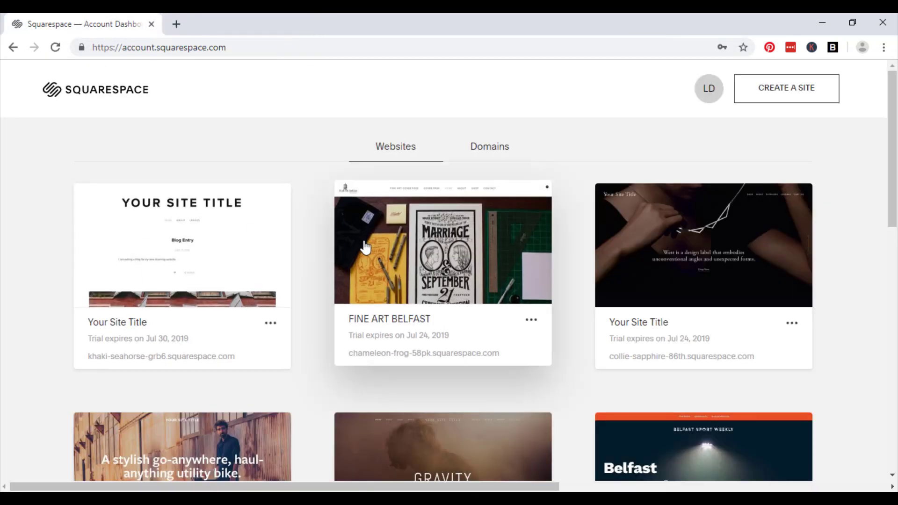
pyautogui.click(482, 325)
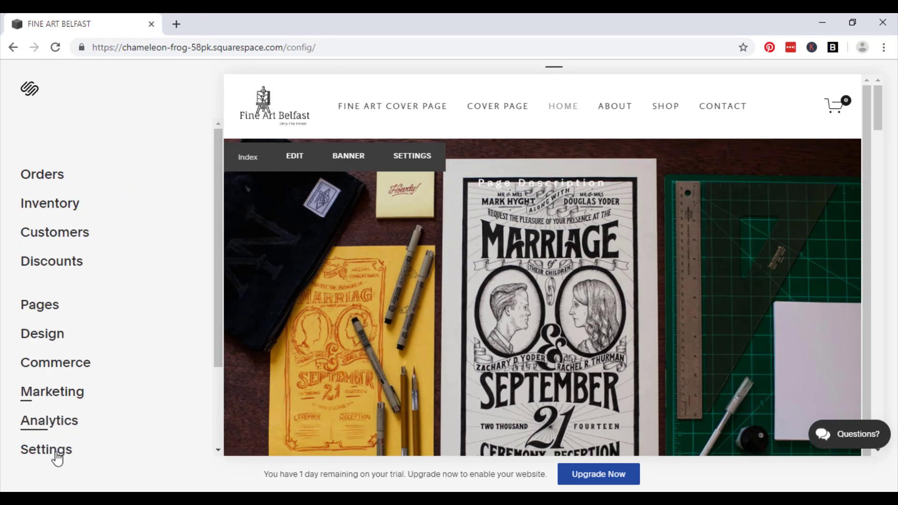
# Start a new campaign from Marketing > Email Campaigns.
pyautogui.click(59, 392)
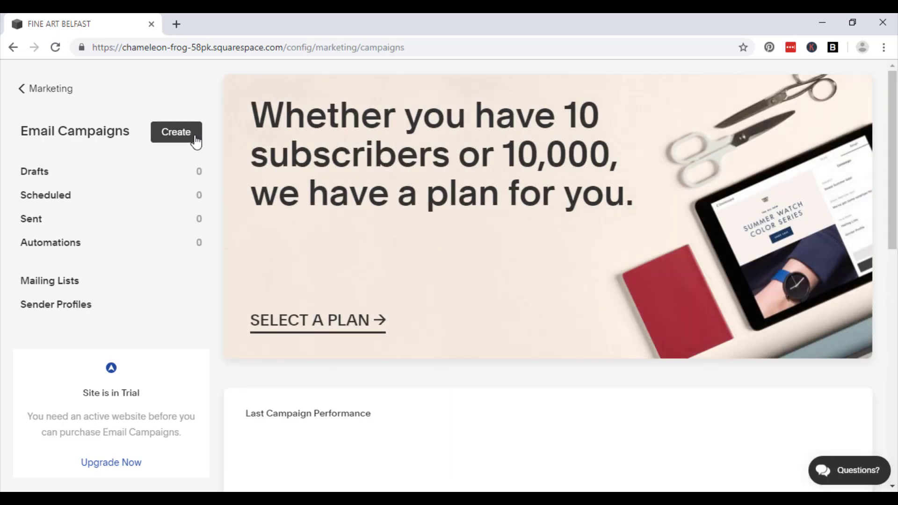
pyautogui.click(195, 140)
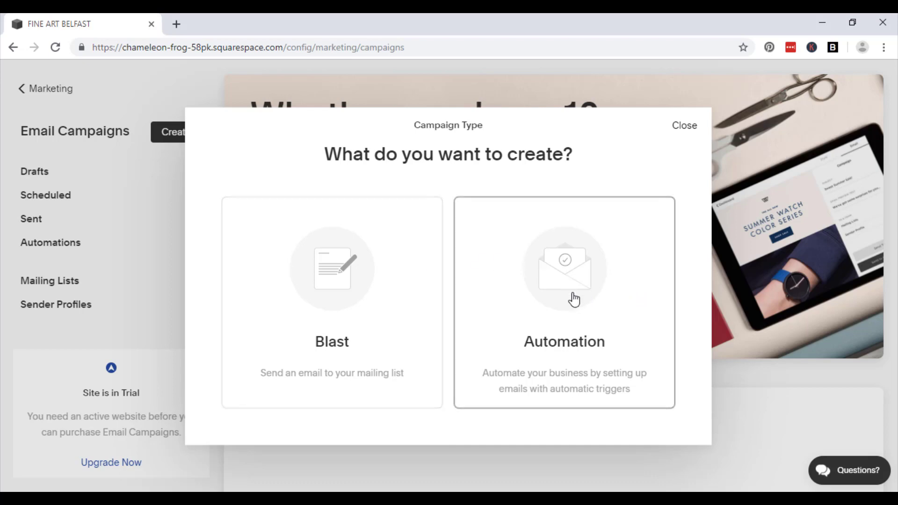
# Choose a one-off blast email to reach the layout gallery and find Smash.
pyautogui.click(404, 299)
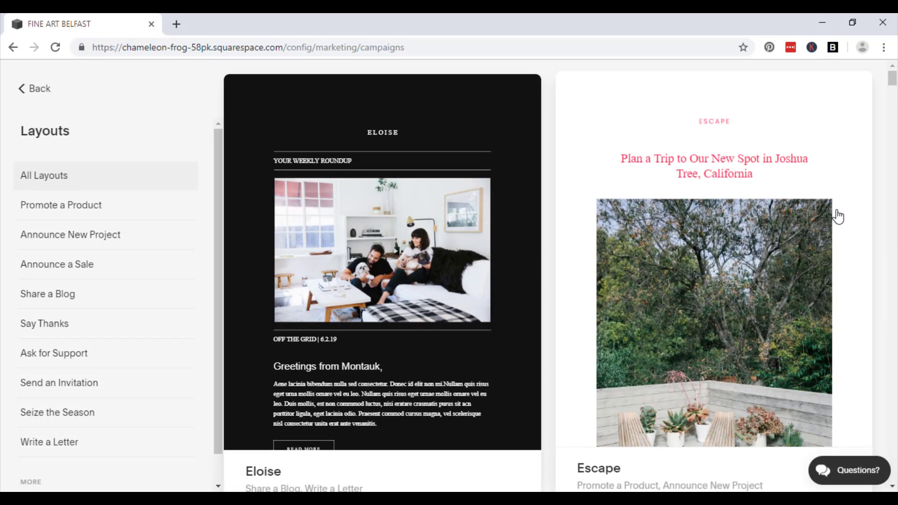
pyautogui.scroll(-3, 836, 216)
pyautogui.scroll(-2, 836, 216)
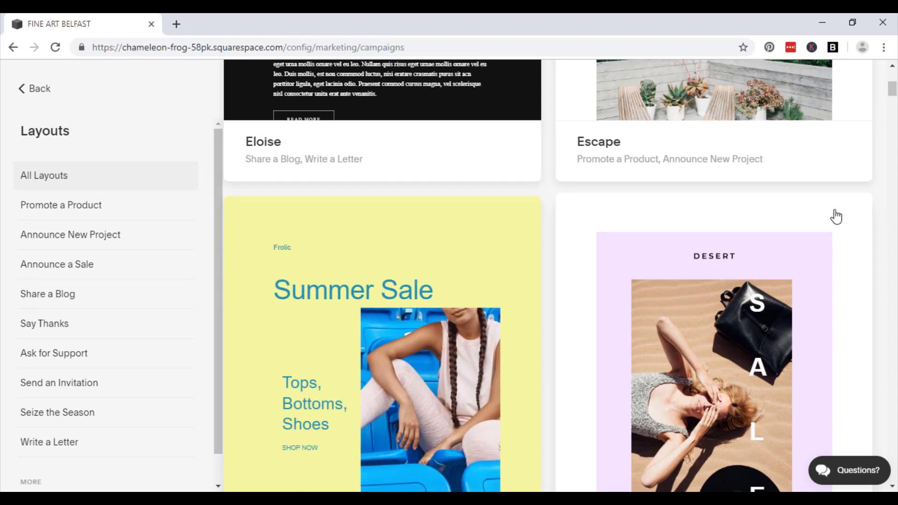
pyautogui.scroll(-2, 836, 215)
pyautogui.scroll(-2, 836, 216)
pyautogui.scroll(-4, 837, 217)
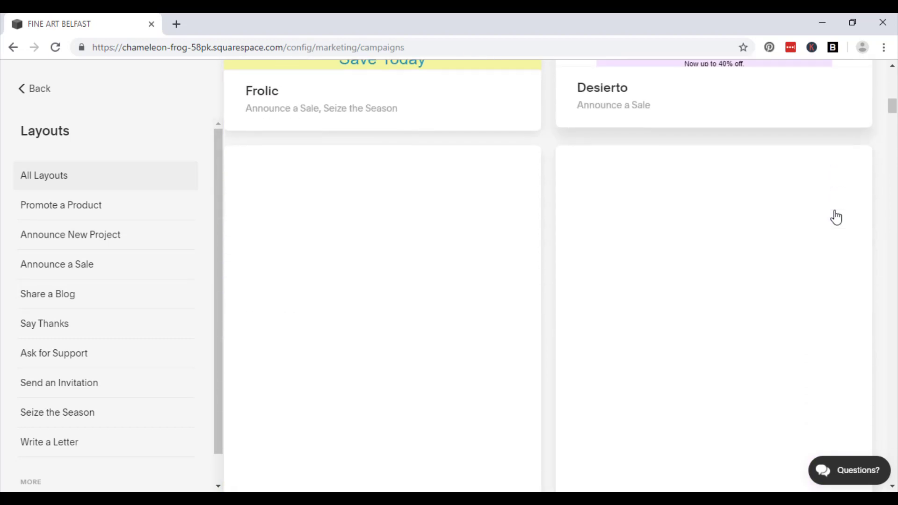
pyautogui.scroll(-2, 836, 217)
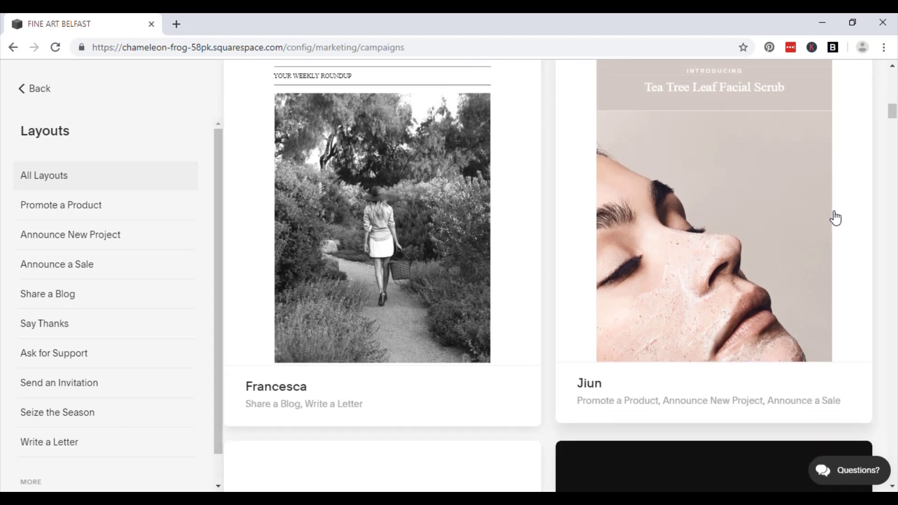
pyautogui.scroll(-2, 836, 217)
pyautogui.scroll(-2, 836, 217)
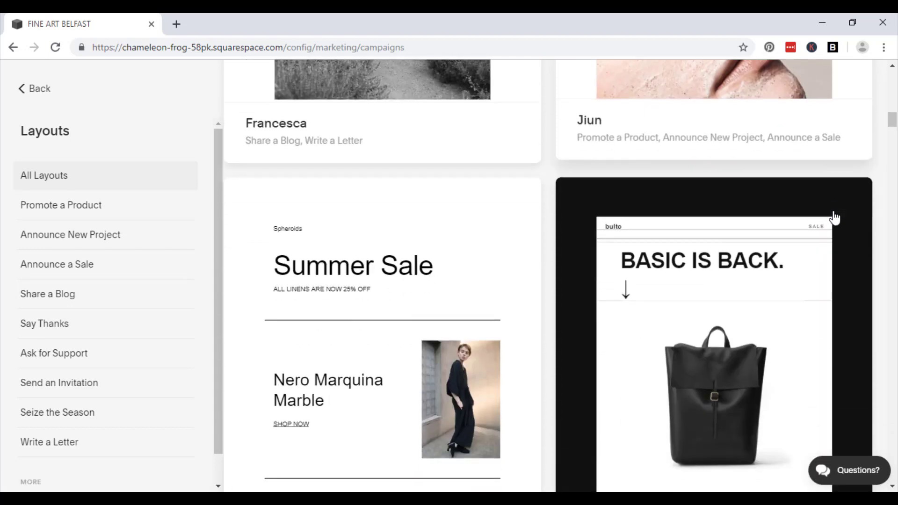
pyautogui.scroll(-3, 836, 218)
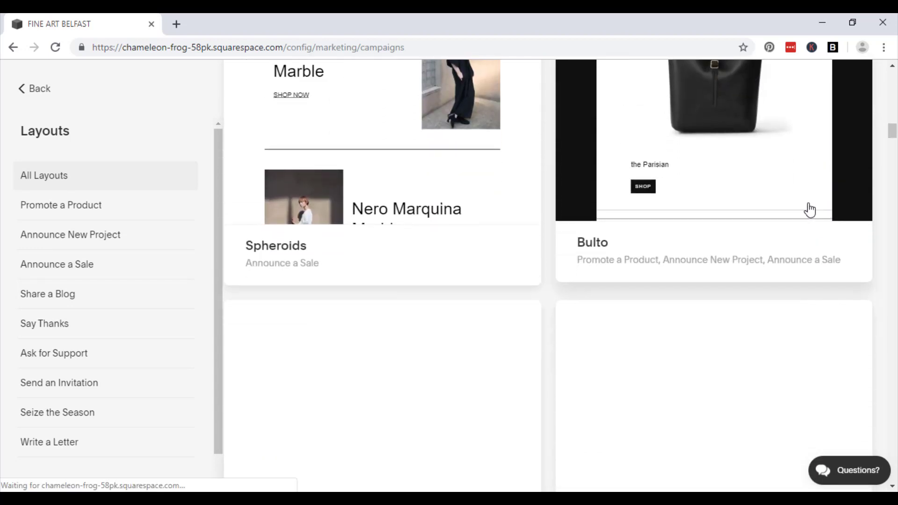
pyautogui.scroll(-1, 805, 209)
pyautogui.scroll(-2, 805, 209)
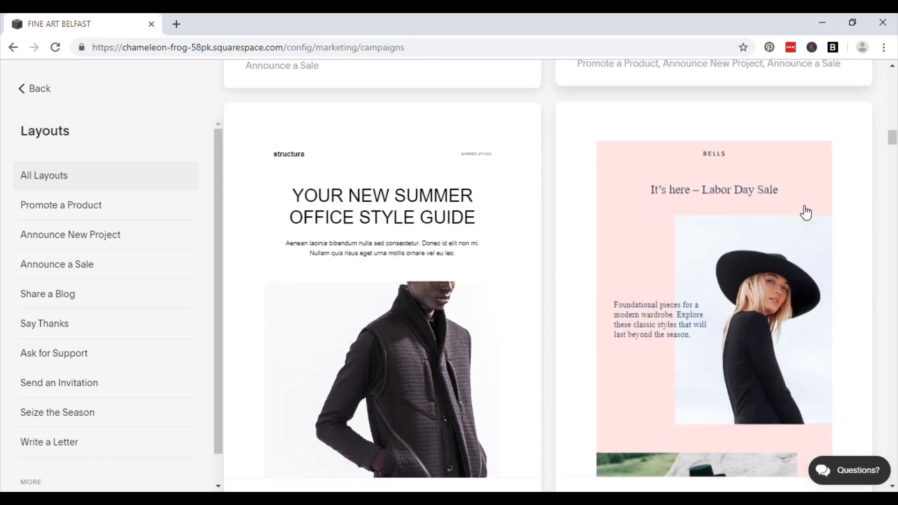
pyautogui.scroll(-1, 805, 210)
pyautogui.scroll(-2, 806, 212)
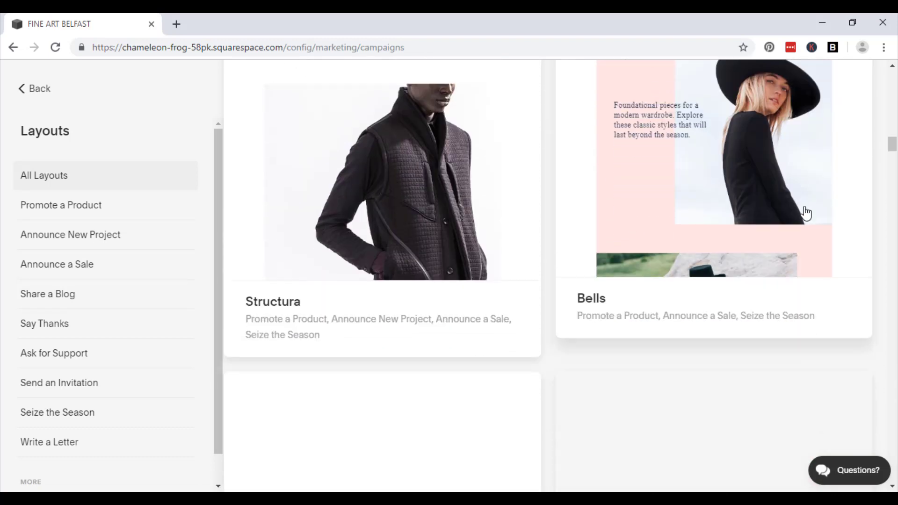
pyautogui.scroll(-1, 806, 213)
pyautogui.scroll(-2, 805, 212)
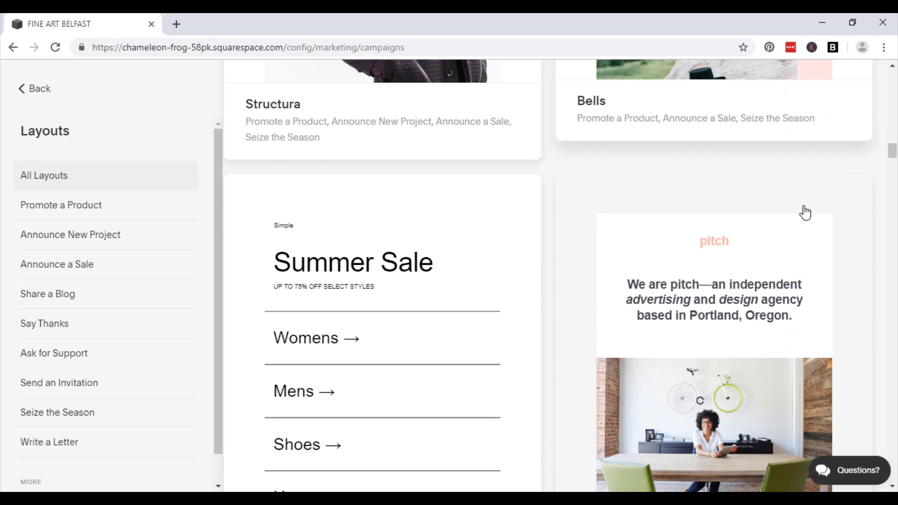
pyautogui.scroll(-2, 806, 212)
pyautogui.scroll(-3, 806, 212)
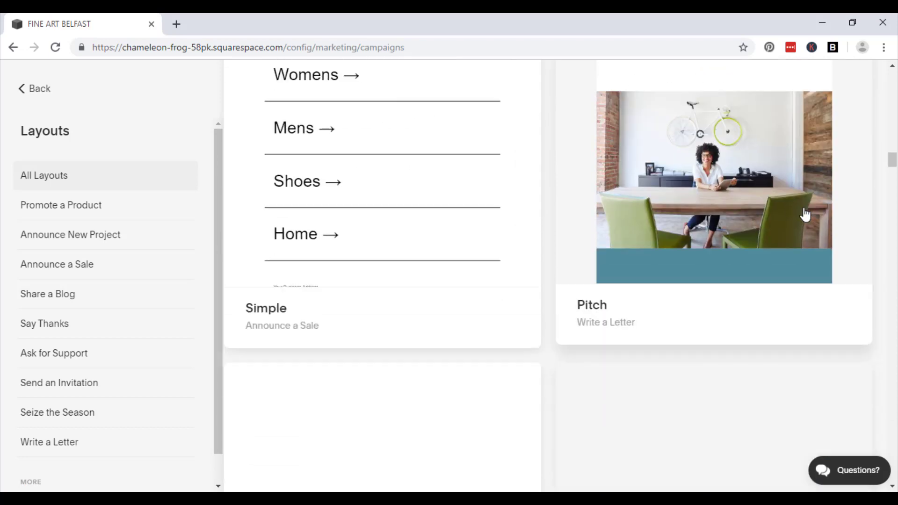
pyautogui.scroll(-1, 805, 215)
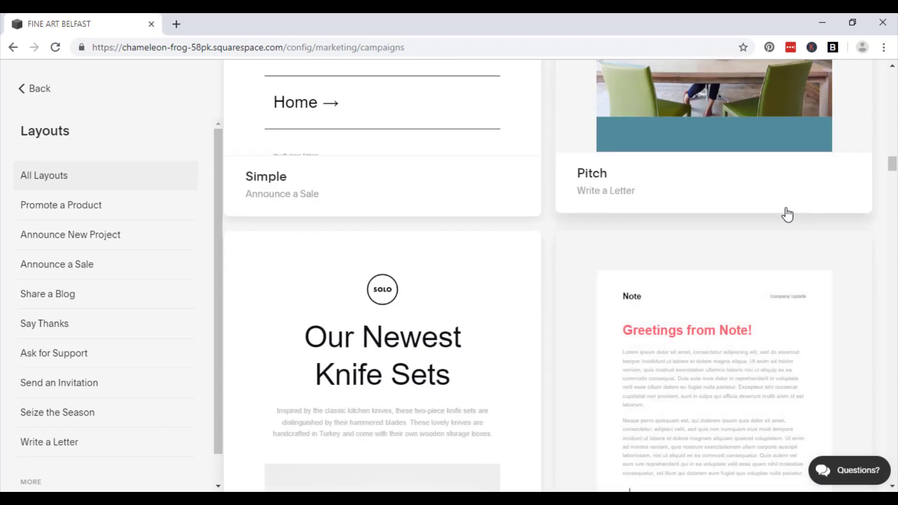
pyautogui.scroll(-2, 788, 213)
pyautogui.scroll(-2, 788, 214)
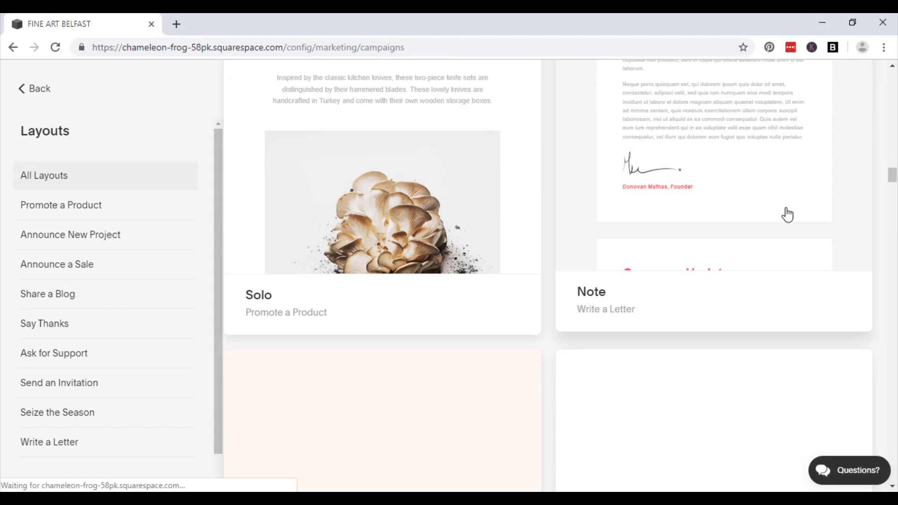
pyautogui.scroll(-1, 788, 214)
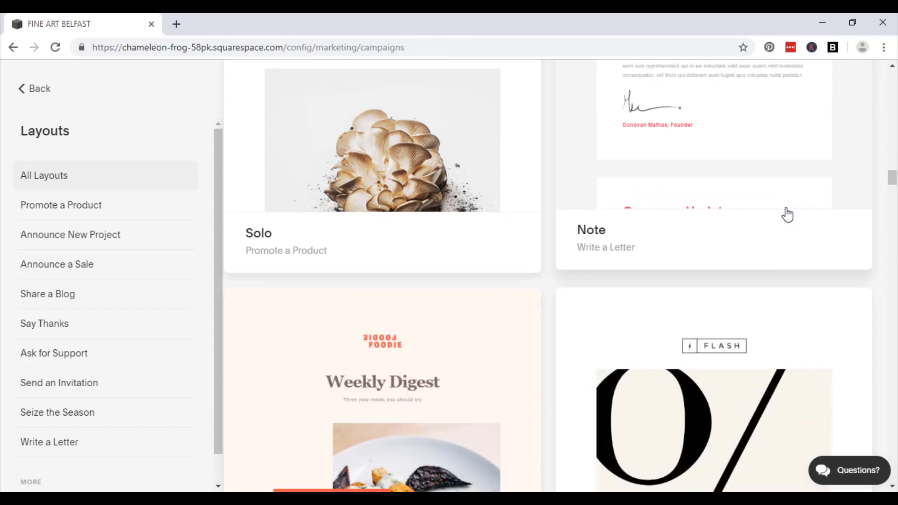
pyautogui.scroll(-2, 787, 214)
pyautogui.scroll(-2, 788, 214)
pyautogui.scroll(-1, 787, 214)
pyautogui.scroll(-1, 787, 215)
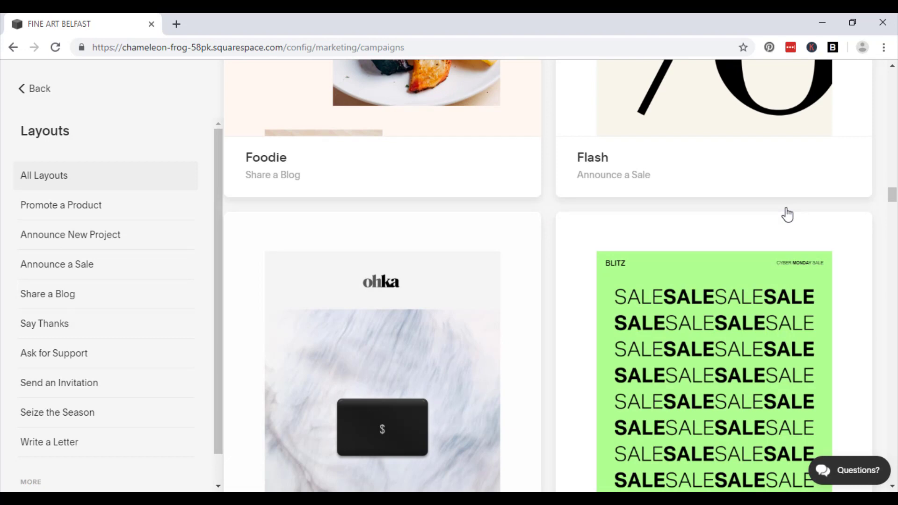
pyautogui.scroll(-2, 788, 214)
pyautogui.scroll(-2, 787, 214)
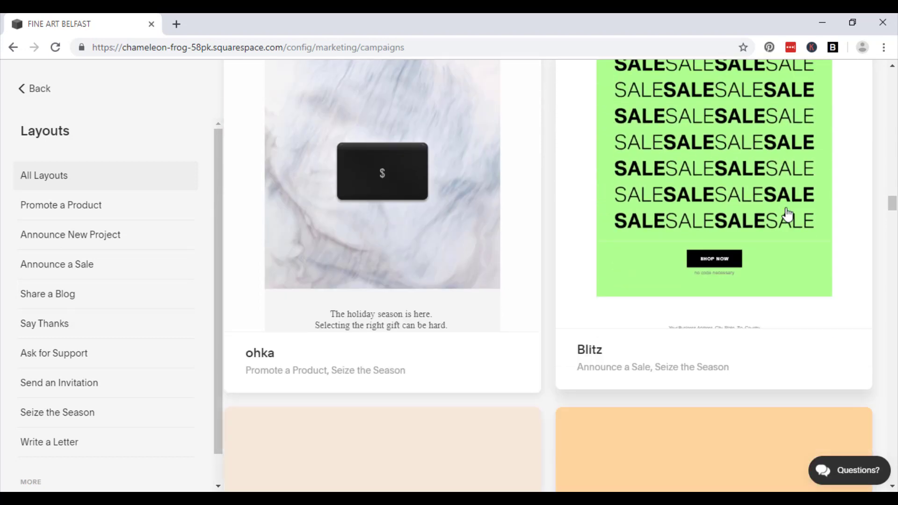
pyautogui.scroll(-1, 787, 214)
pyautogui.scroll(-2, 787, 214)
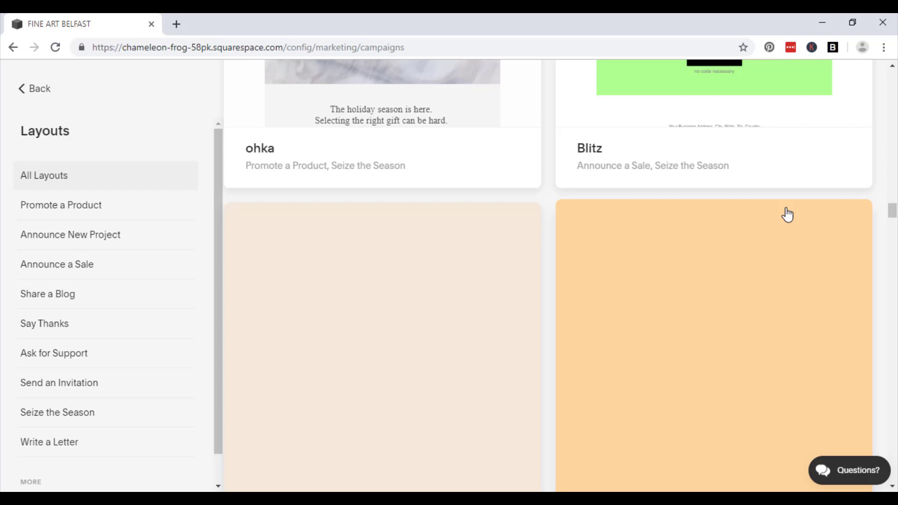
pyautogui.scroll(-2, 733, 226)
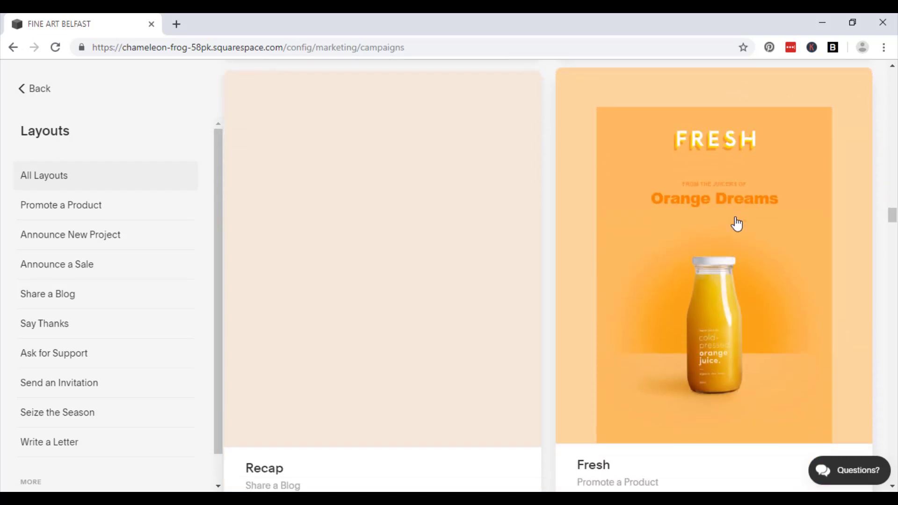
pyautogui.scroll(-2, 477, 225)
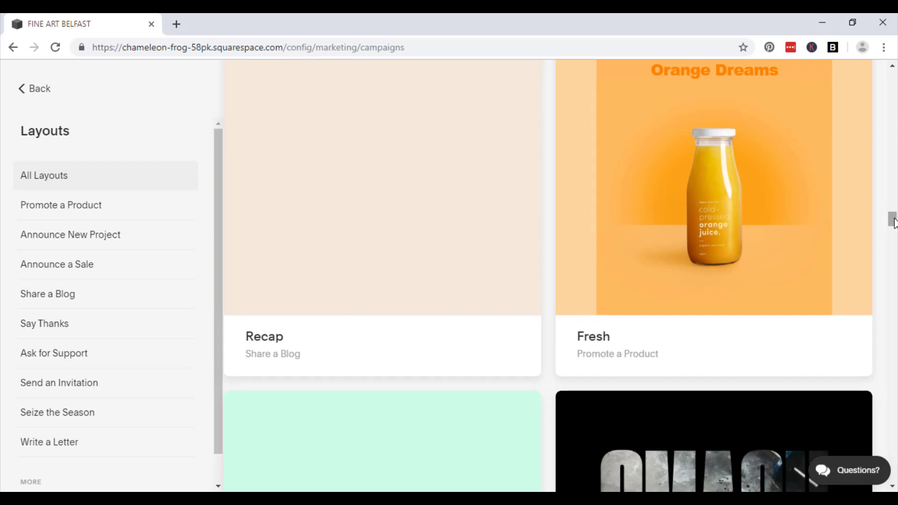
pyautogui.scroll(-3, 825, 239)
pyautogui.scroll(-1, 825, 239)
pyautogui.scroll(-1, 796, 250)
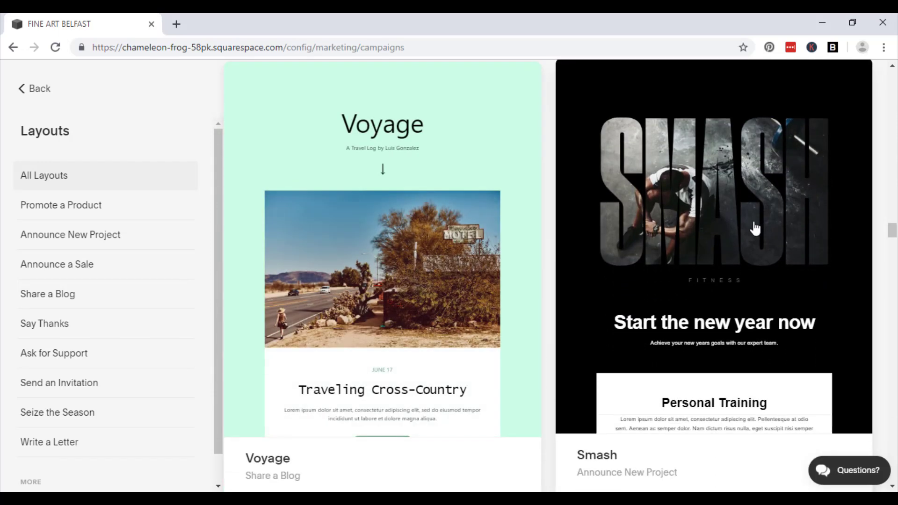
# Preview the Smash layout and use it for the campaign.
pyautogui.click(754, 228)
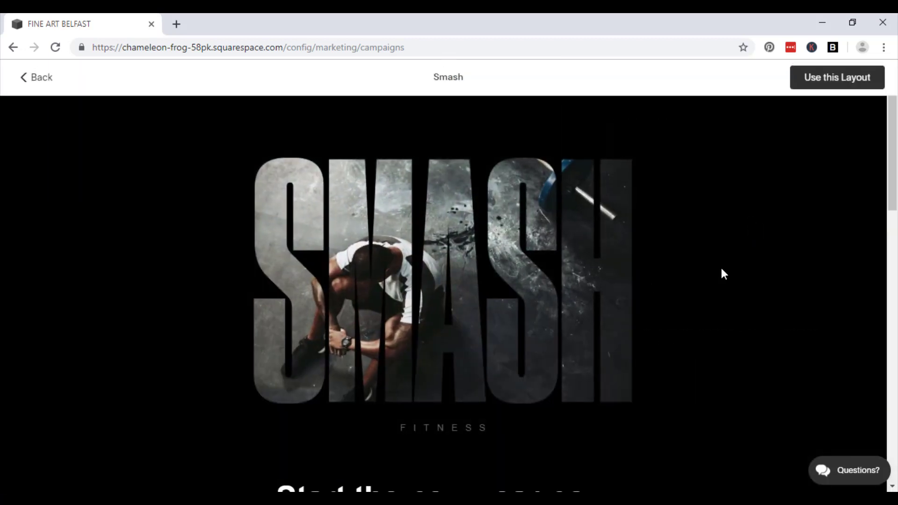
pyautogui.scroll(-1, 756, 251)
pyautogui.scroll(-2, 758, 250)
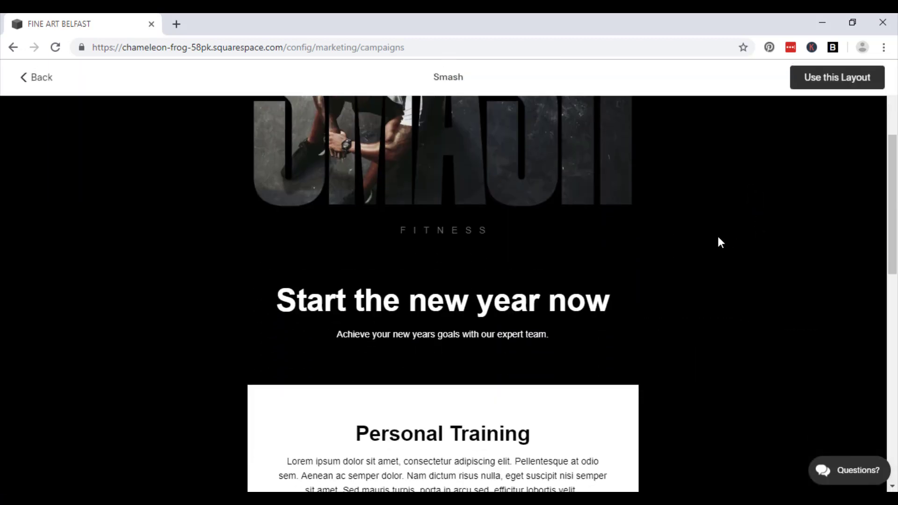
pyautogui.scroll(-2, 721, 246)
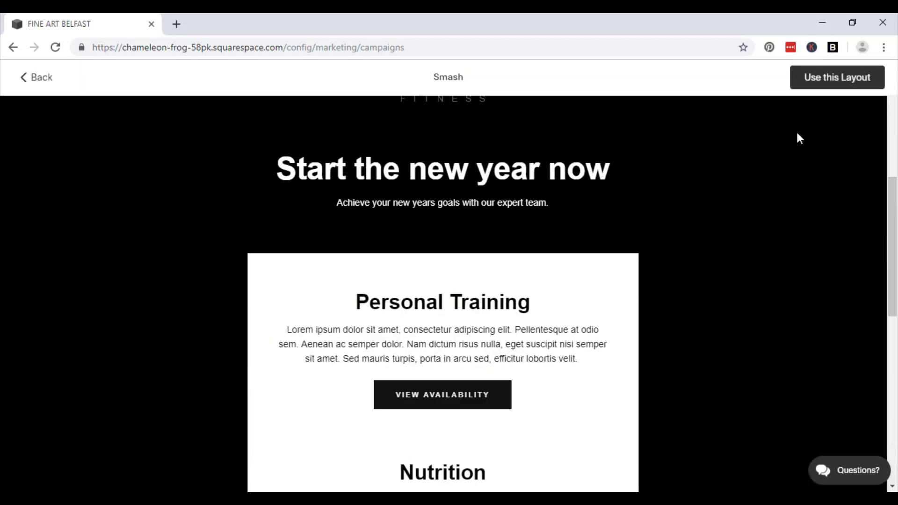
pyautogui.click(823, 78)
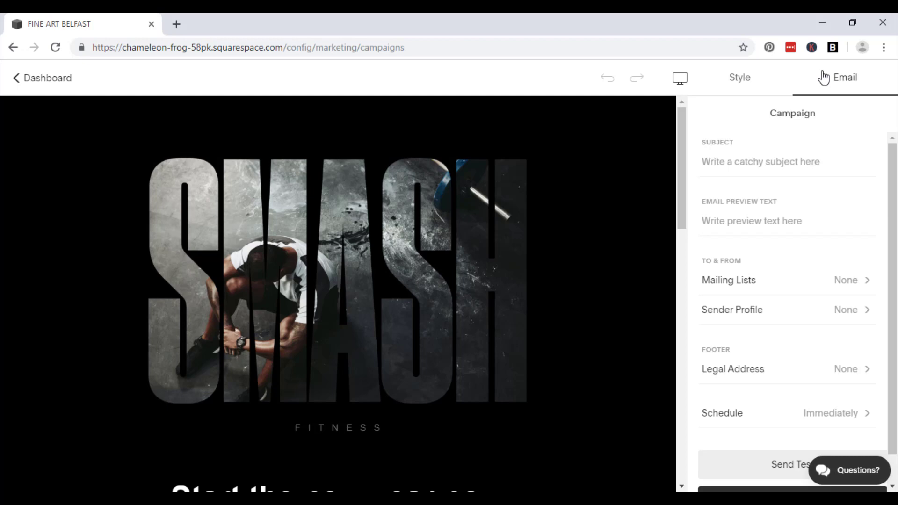
# Enter subject 'Fine Art Belfast Launch' and preview text '23rd August 2019'.
pyautogui.click(822, 157)
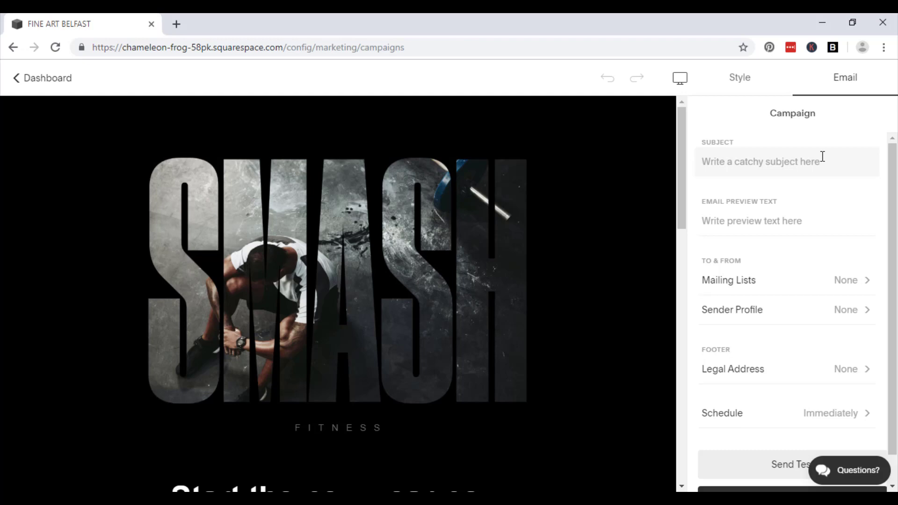
pyautogui.write('Fine Art ')
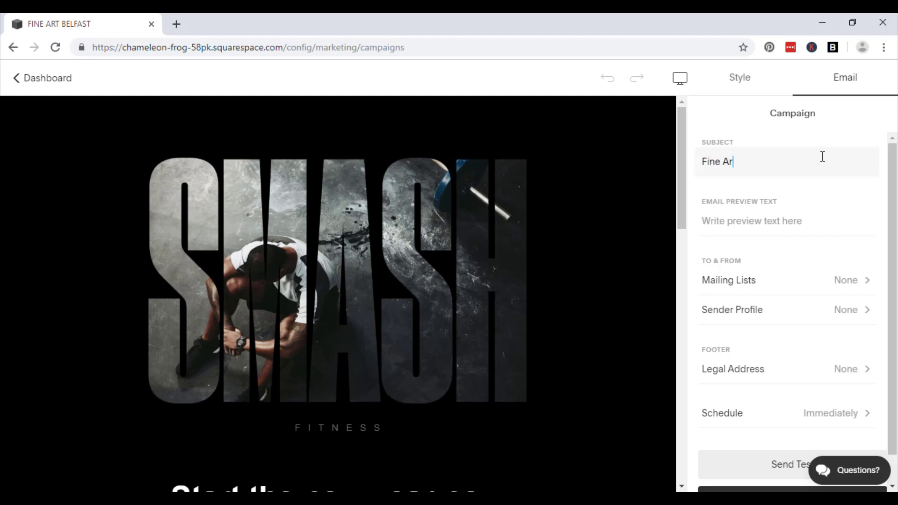
pyautogui.write('Be')
pyautogui.write('k')
pyautogui.press('BackSpace')
pyautogui.press('BackSpace')
pyautogui.write('fas')
pyautogui.write('aunch')
pyautogui.click(790, 222)
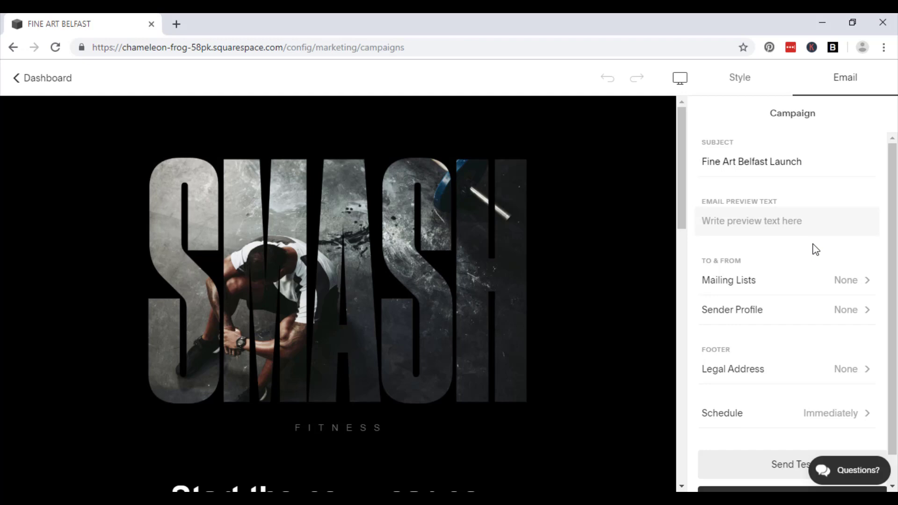
pyautogui.write('23rd ')
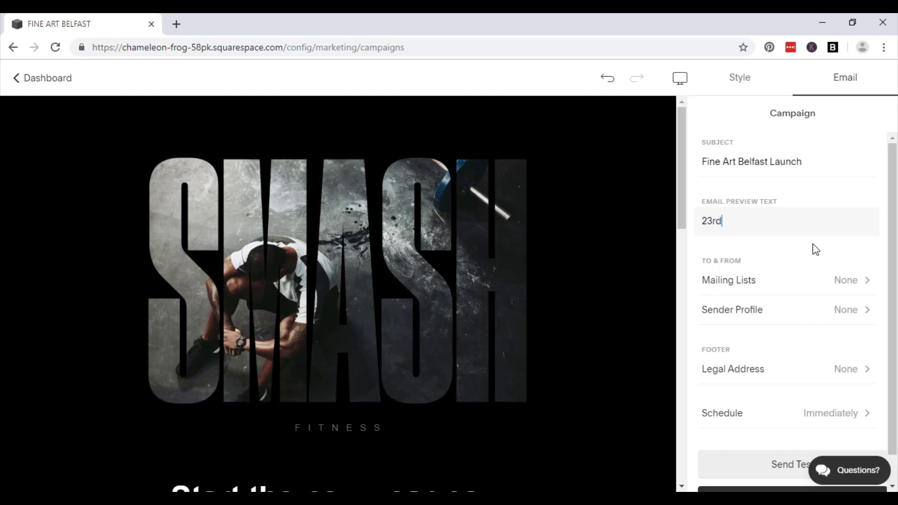
pyautogui.write('August 2')
pyautogui.write('019')
pyautogui.click(800, 249)
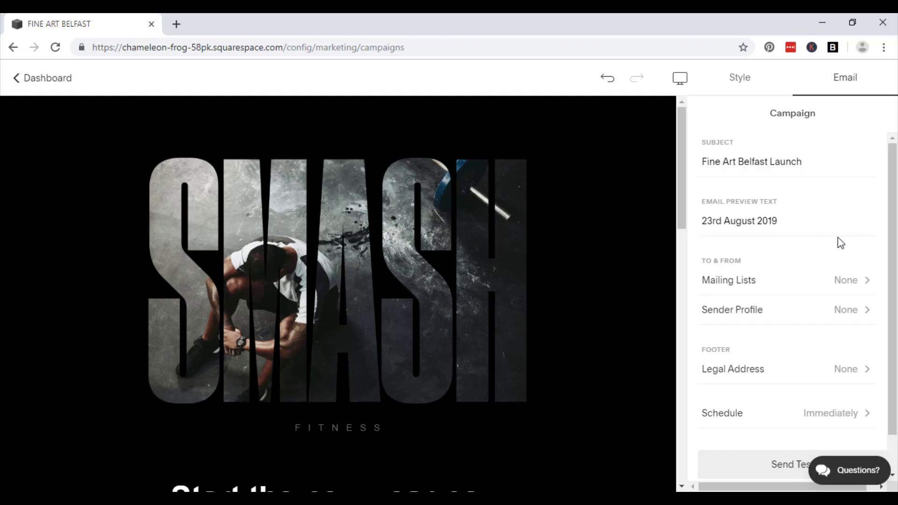
# From the campaign's Mailing Lists option, create and save a list named 'Customers'.
pyautogui.click(849, 283)
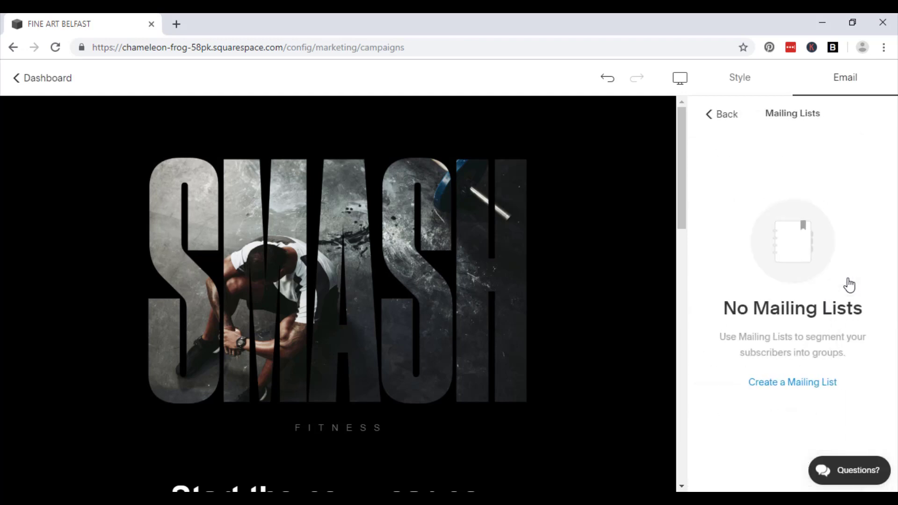
pyautogui.click(825, 385)
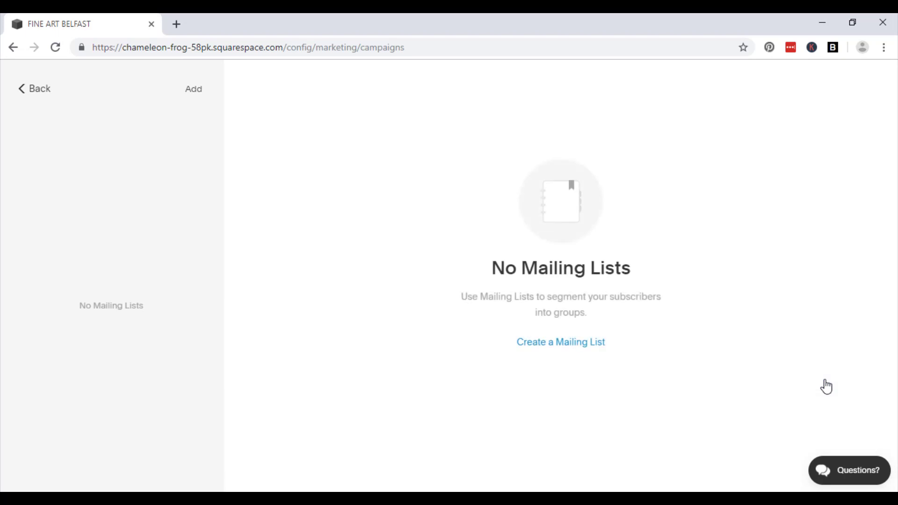
pyautogui.click(576, 343)
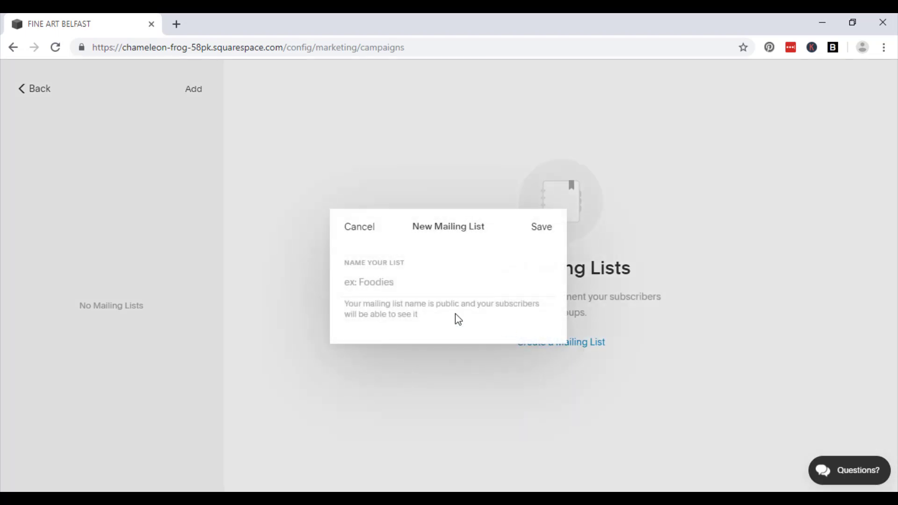
pyautogui.click(430, 281)
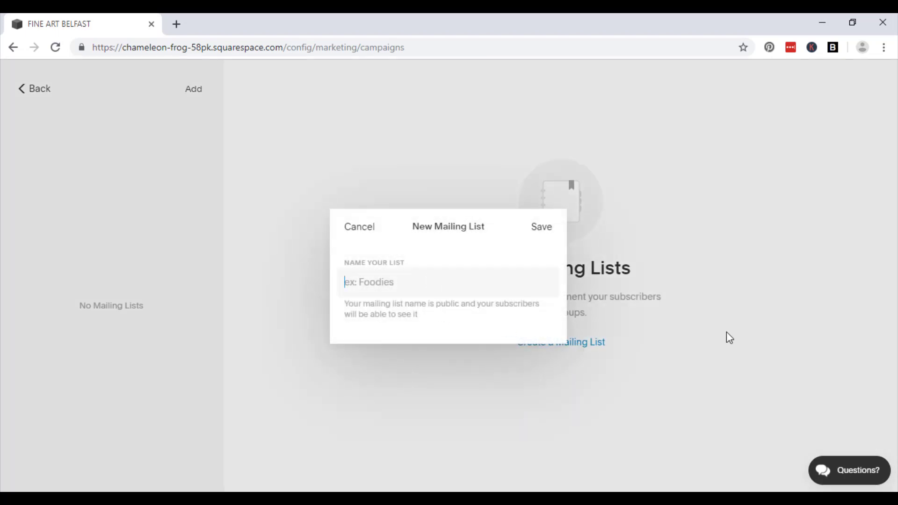
pyautogui.write('Custom')
pyautogui.press('BackSpace')
pyautogui.press('BackSpace')
pyautogui.write('omers')
pyautogui.click(550, 228)
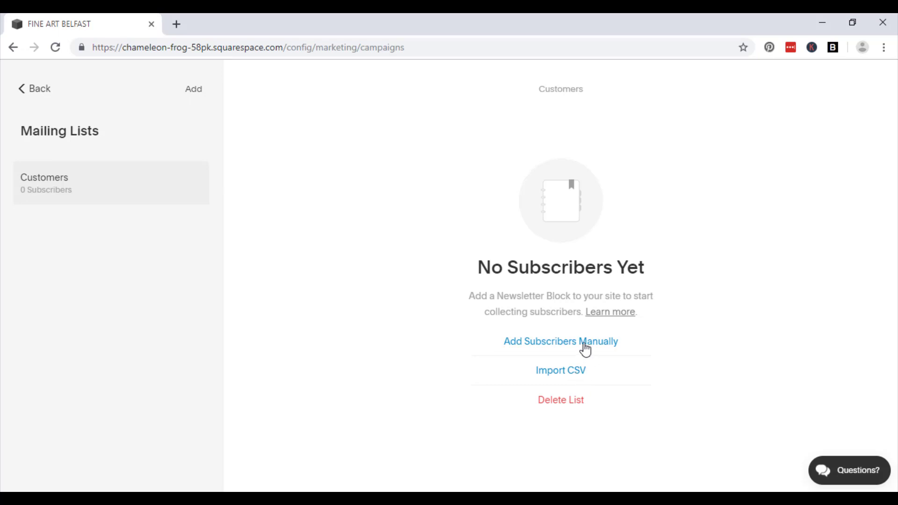
pyautogui.click(581, 344)
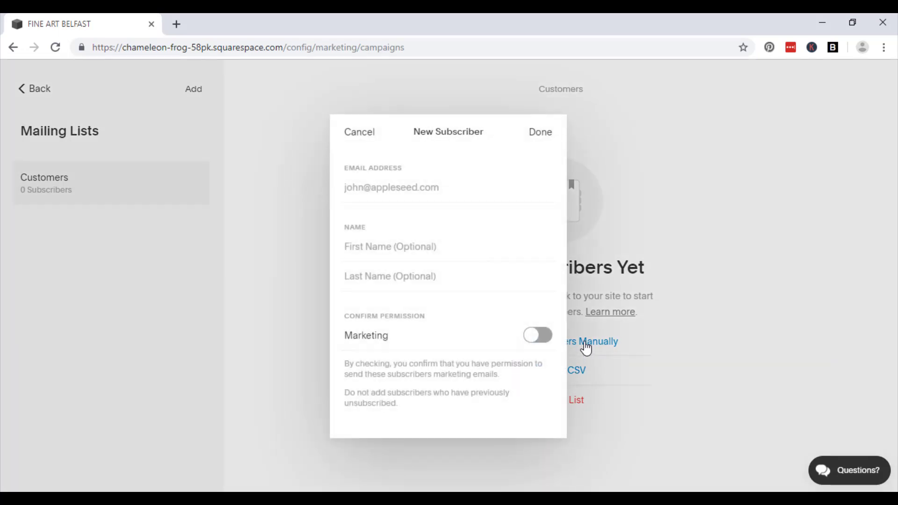
pyautogui.click(463, 175)
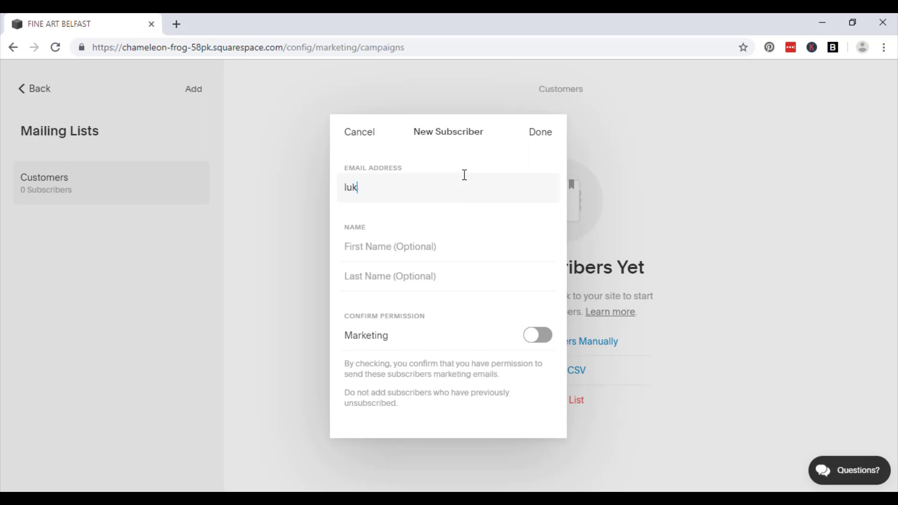
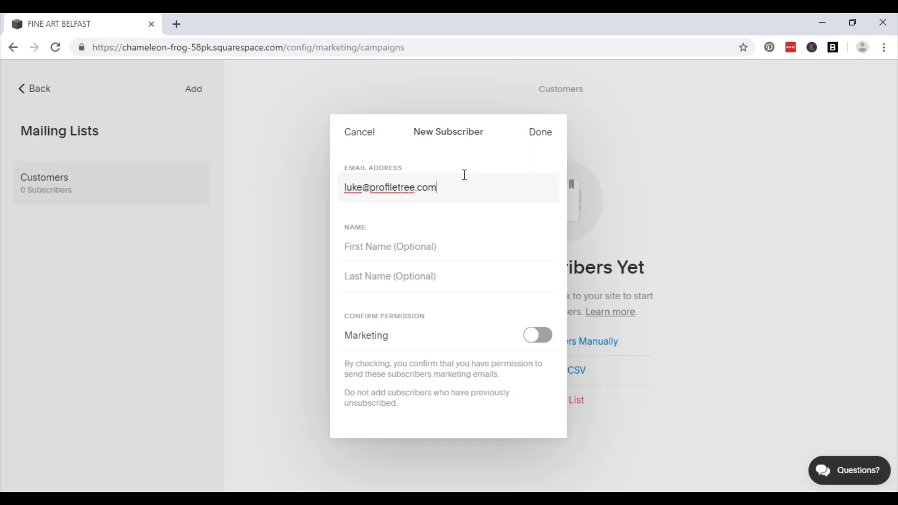
pyautogui.click(496, 241)
pyautogui.write('Lu')
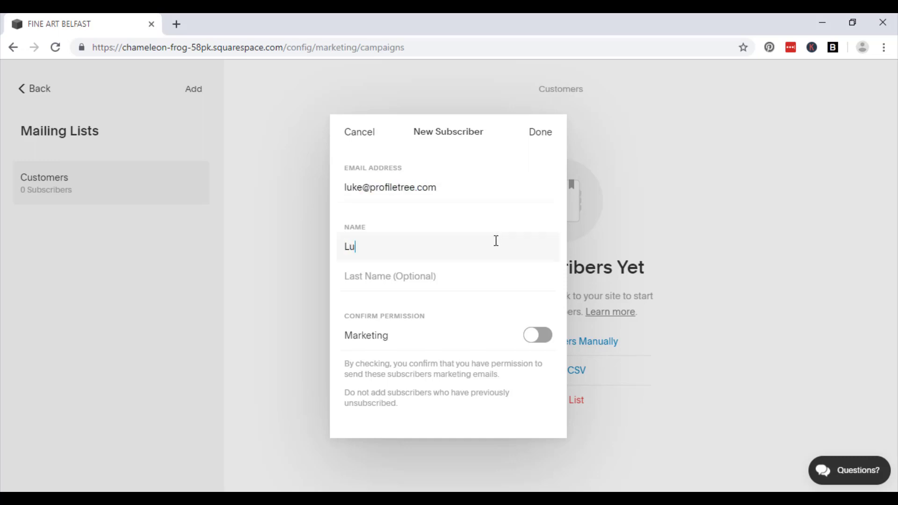
pyautogui.write('ke')
pyautogui.press('Tab')
pyautogui.write('P')
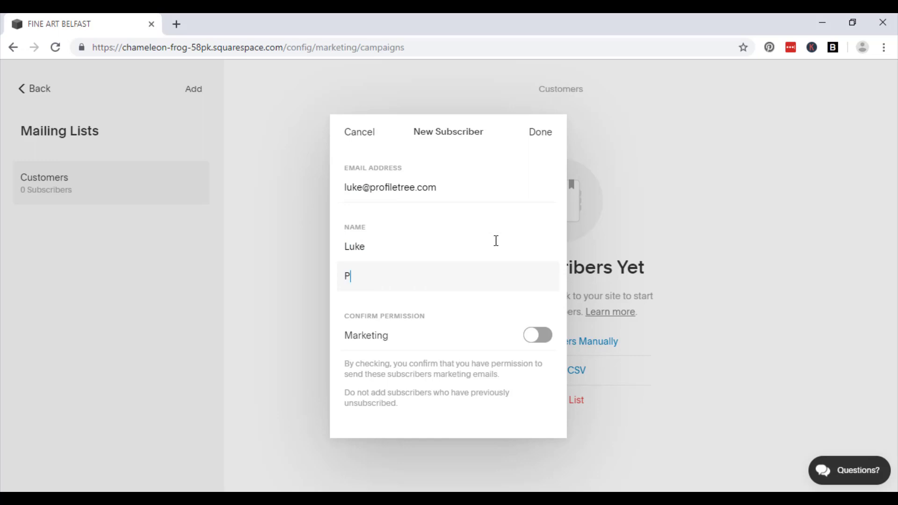
pyautogui.write('rofile Tree')
pyautogui.click(537, 343)
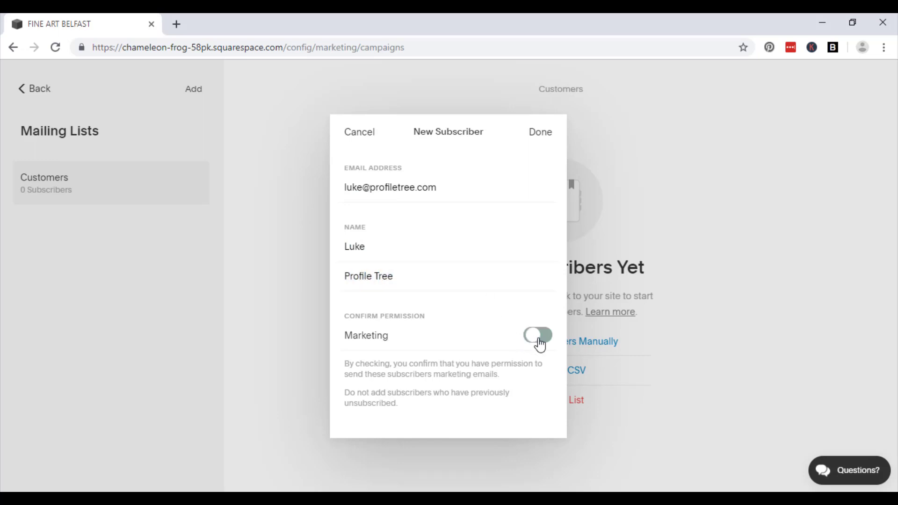
pyautogui.click(533, 131)
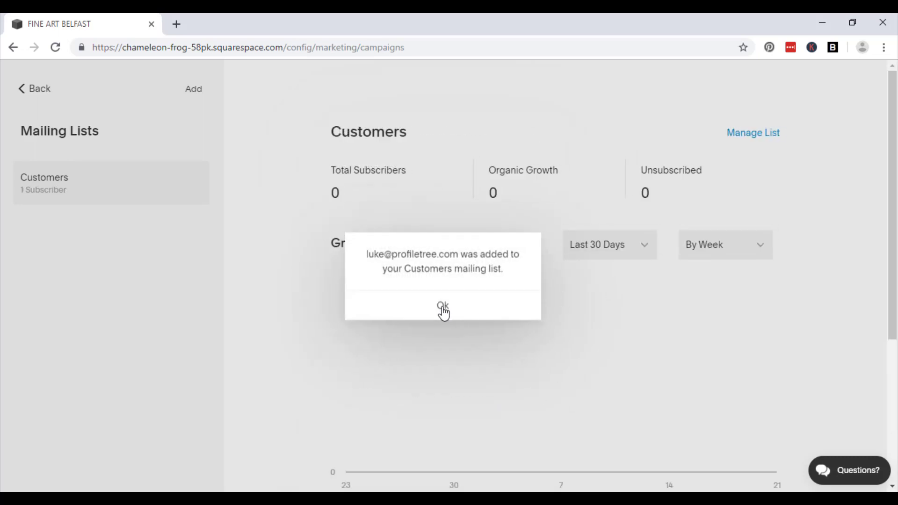
pyautogui.click(459, 307)
pyautogui.moveTo(553, 365)
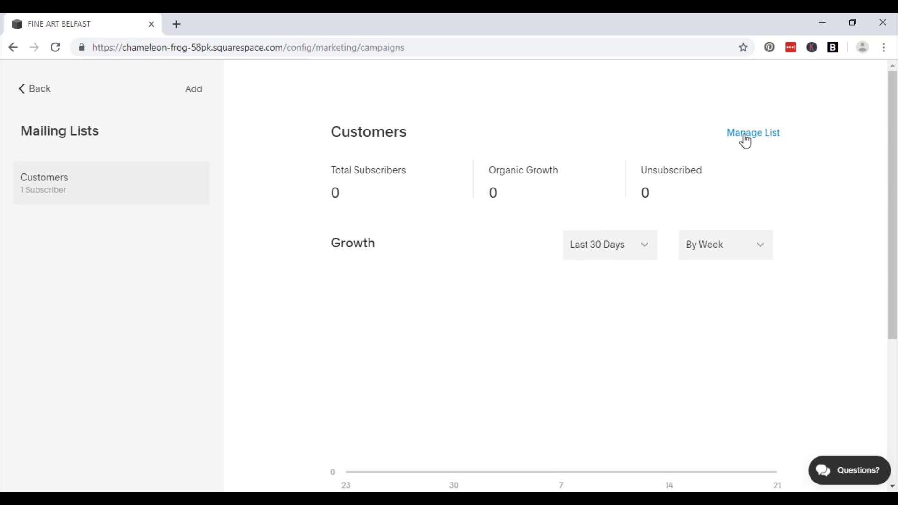
pyautogui.click(195, 91)
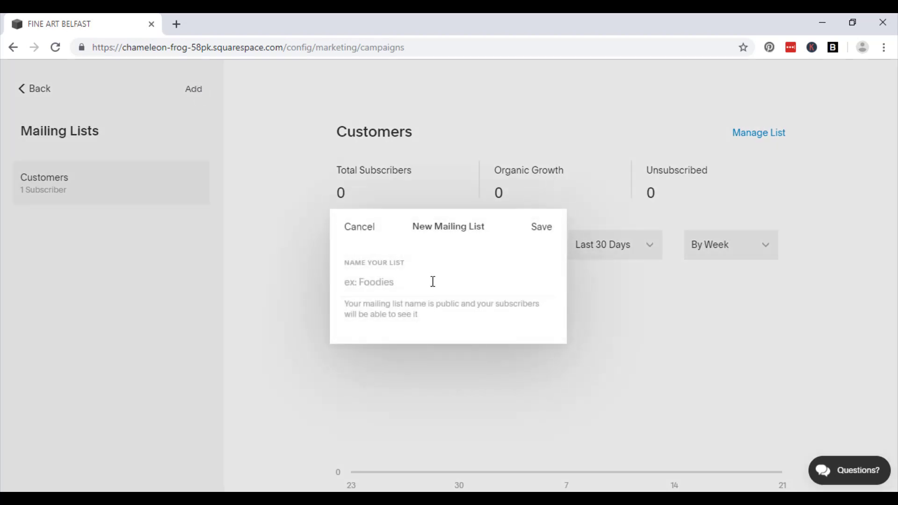
pyautogui.click(353, 230)
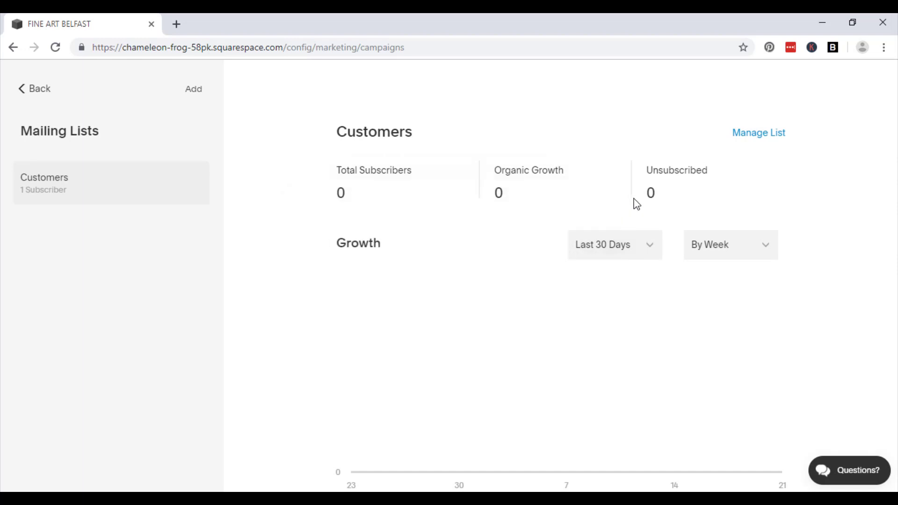
pyautogui.click(757, 135)
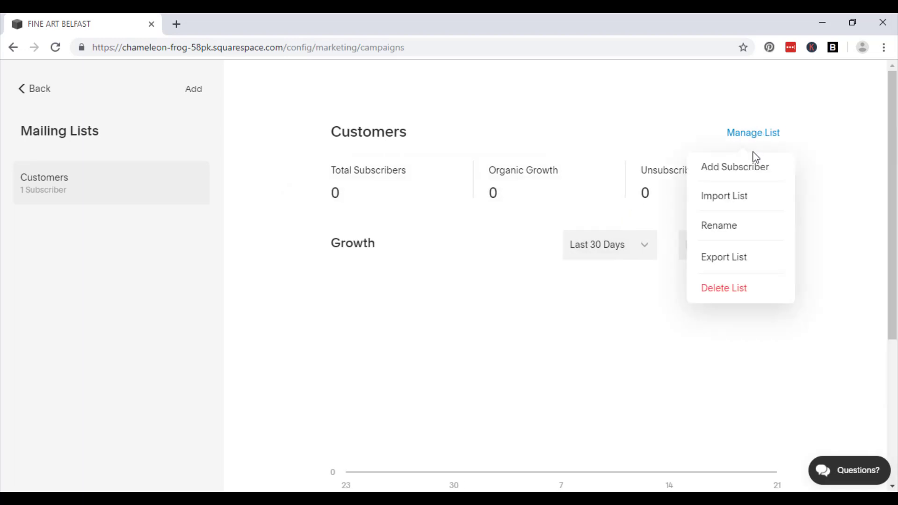
pyautogui.click(750, 174)
pyautogui.click(443, 177)
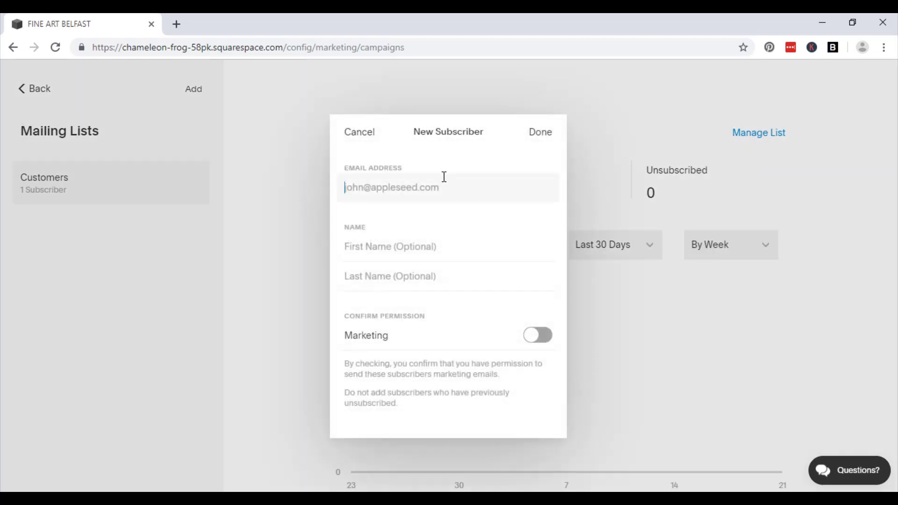
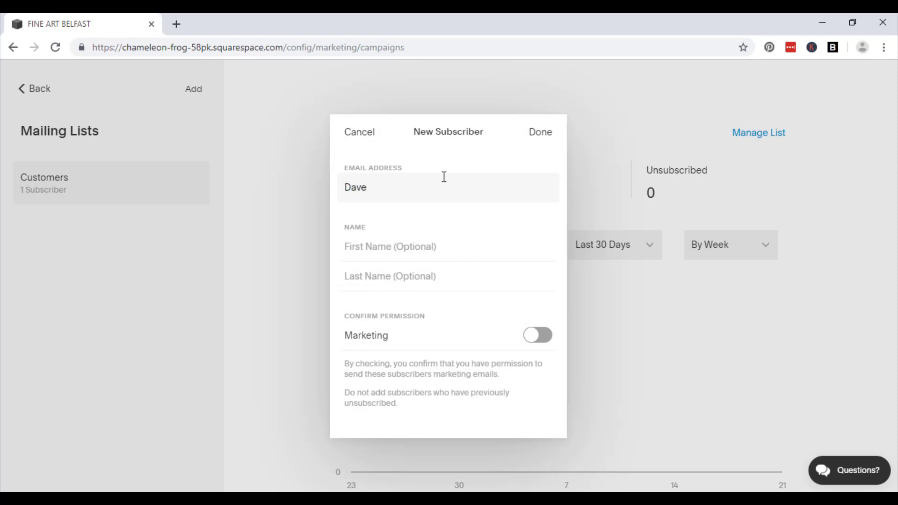
pyautogui.press('Tab')
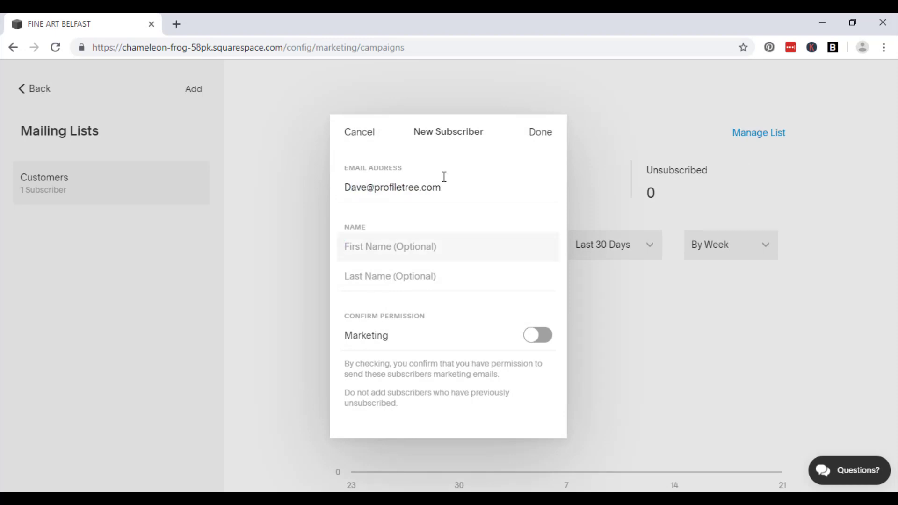
pyautogui.write('Dave')
pyautogui.press('Tab')
pyautogui.write('Profiel')
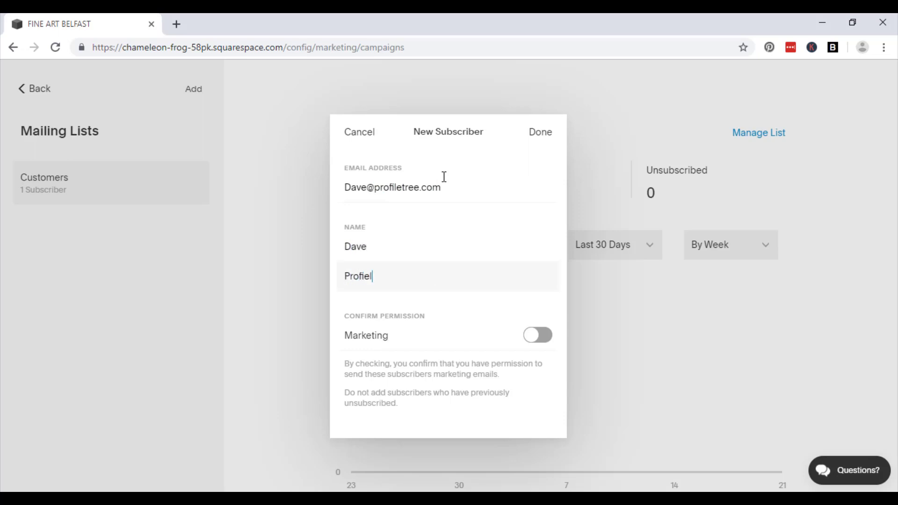
pyautogui.write('le Tree')
pyautogui.click(538, 336)
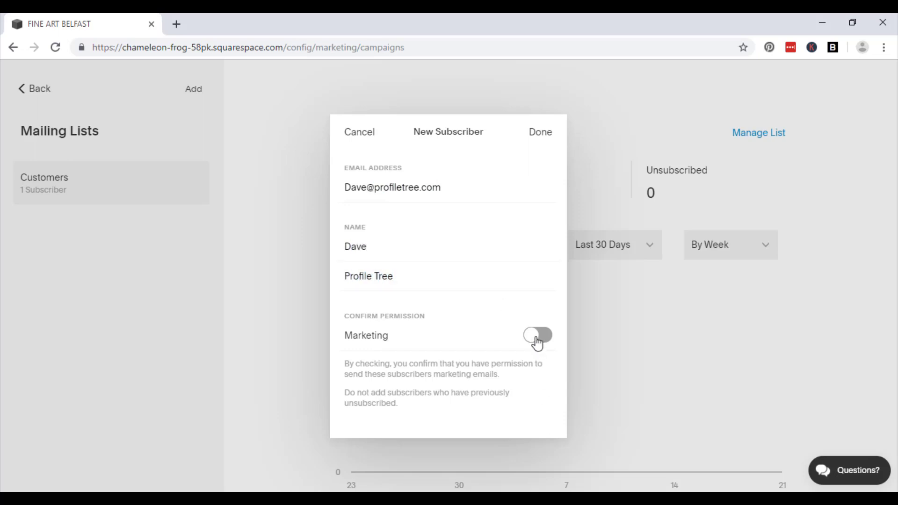
pyautogui.click(546, 133)
pyautogui.click(443, 309)
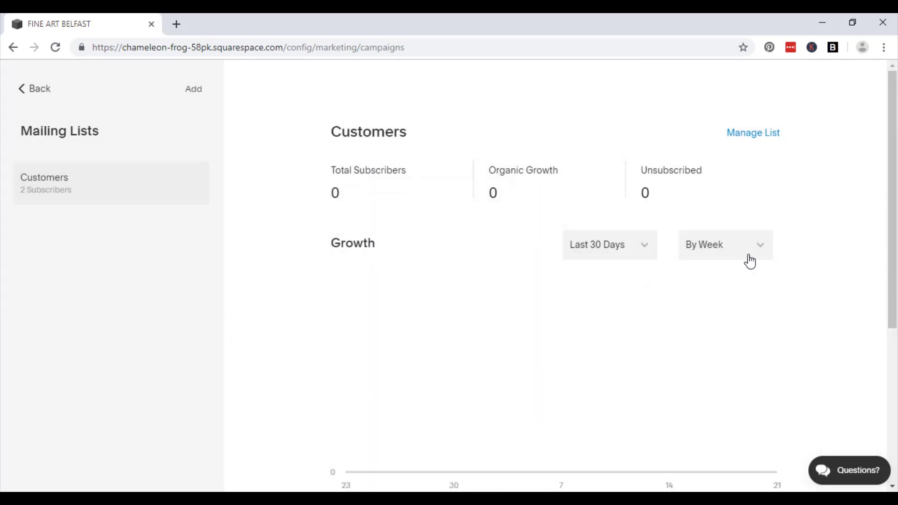
pyautogui.scroll(-2, 748, 260)
pyautogui.scroll(2, 562, 238)
pyautogui.click(36, 98)
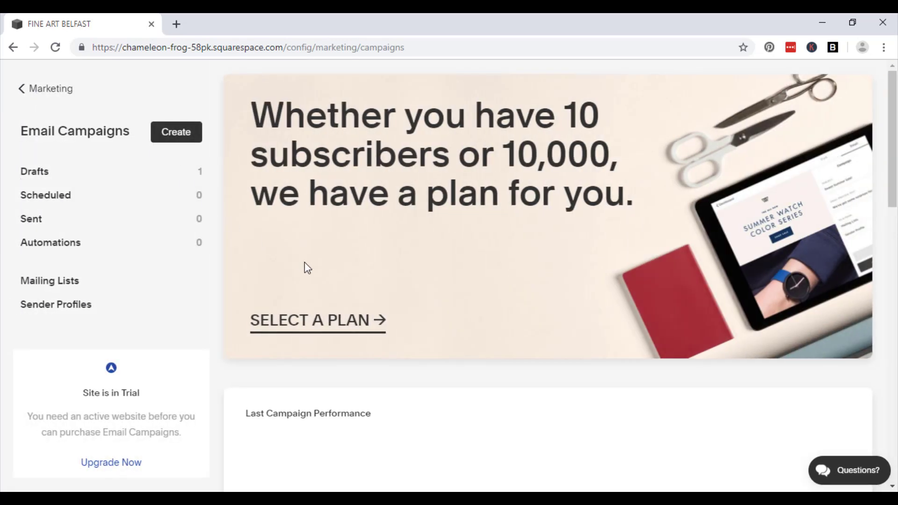
# Reopen the Fine Art Belfast Launch draft from Drafts via Actions > Edit.
pyautogui.click(122, 183)
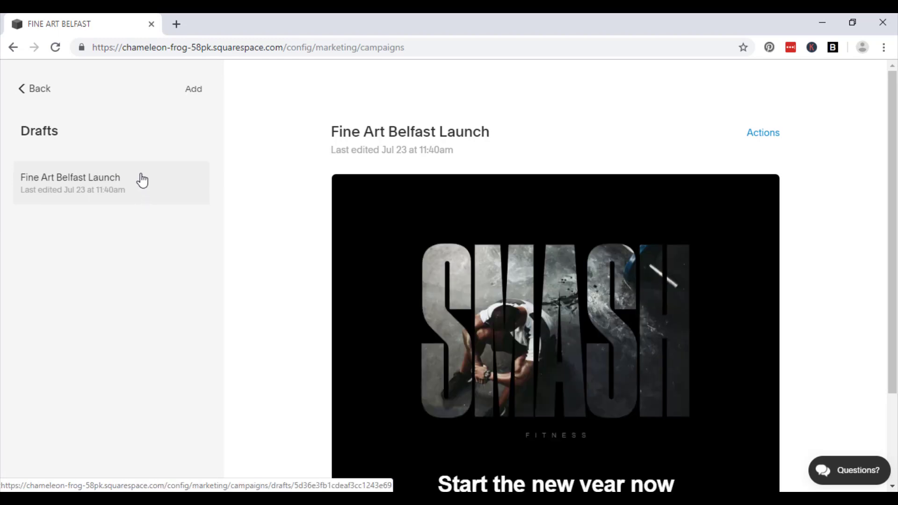
pyautogui.click(766, 137)
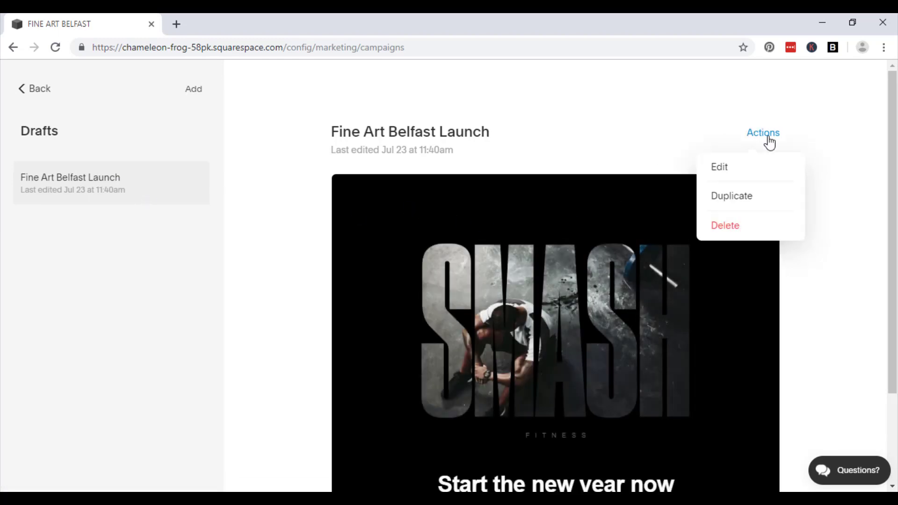
pyautogui.click(761, 166)
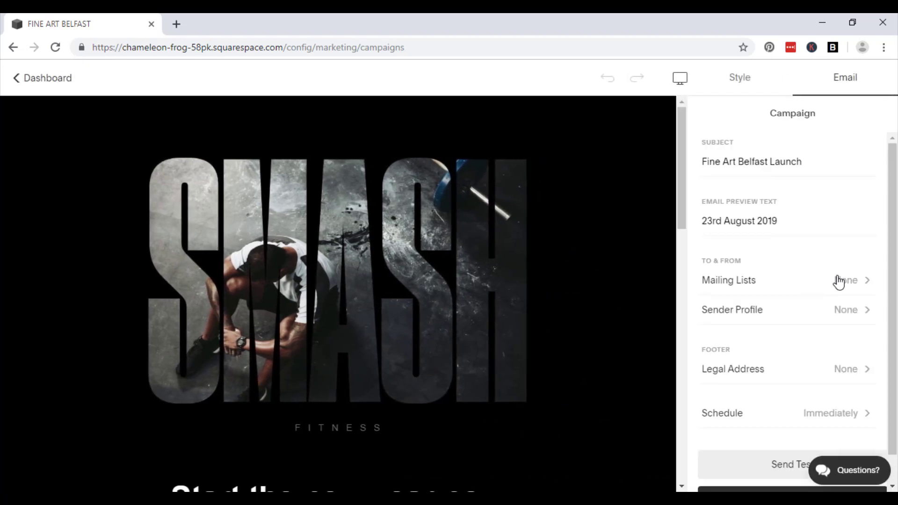
# Review the recipient mailing lists, then bring up the campaign's Sender Profile settings.
pyautogui.click(839, 281)
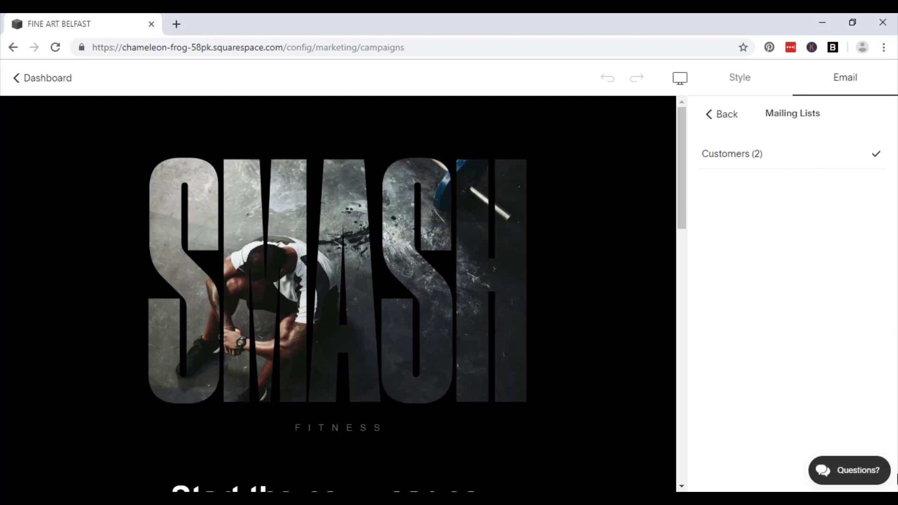
pyautogui.click(721, 117)
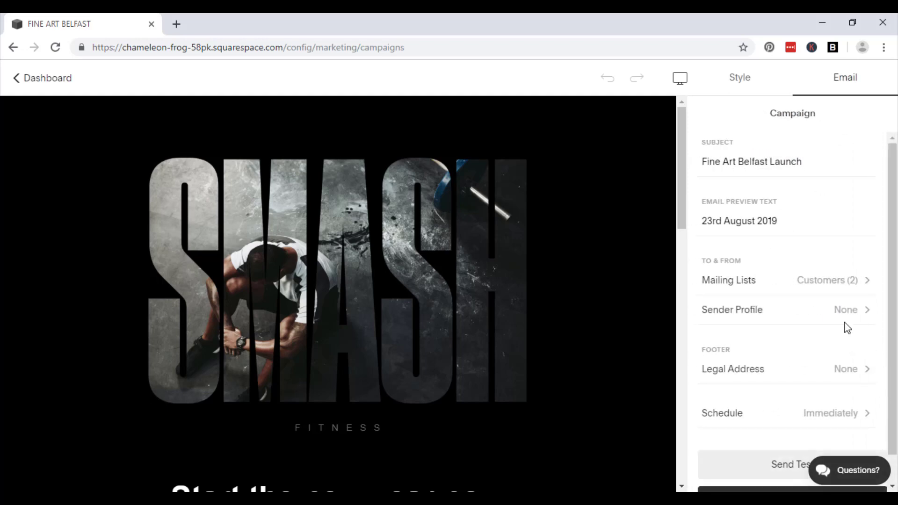
pyautogui.click(846, 282)
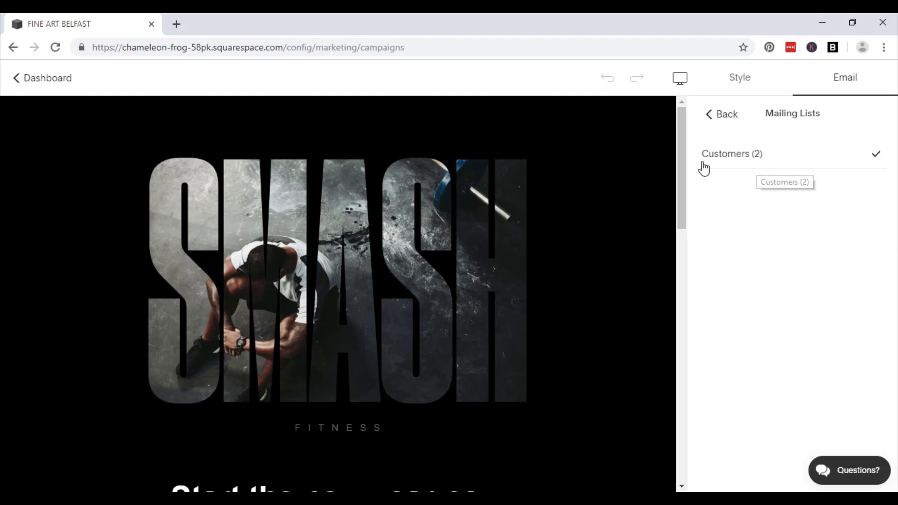
pyautogui.click(721, 116)
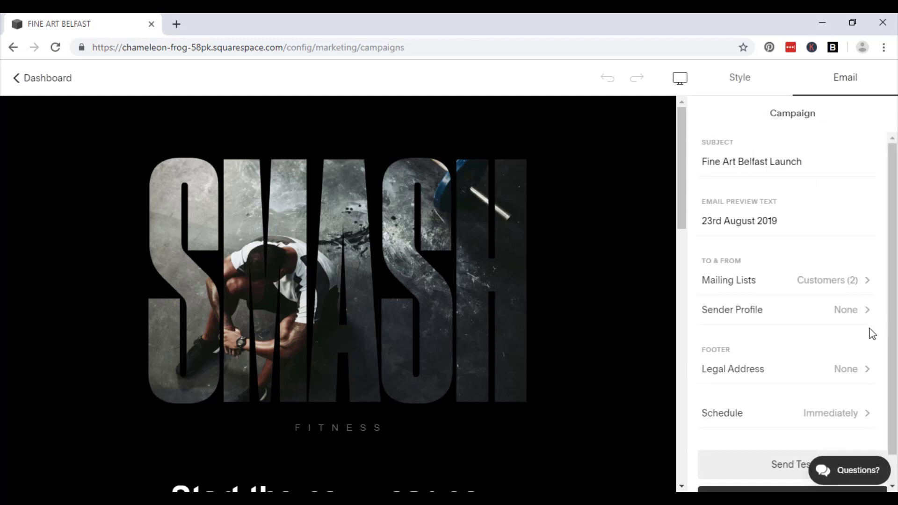
pyautogui.click(827, 313)
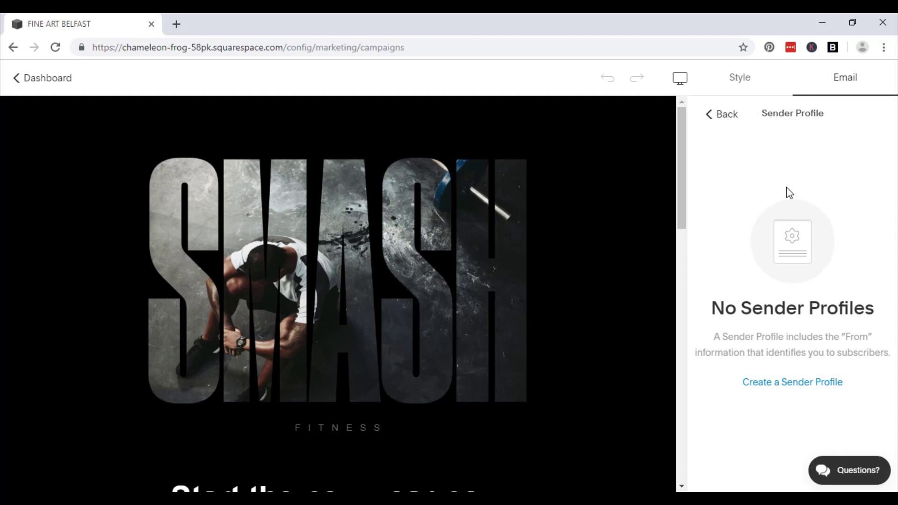
pyautogui.click(790, 383)
pyautogui.click(432, 264)
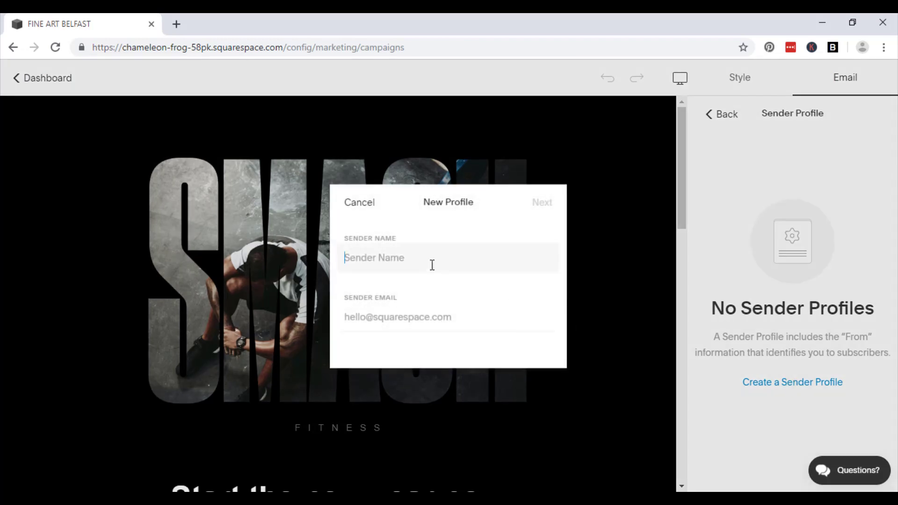
pyautogui.press('Tab')
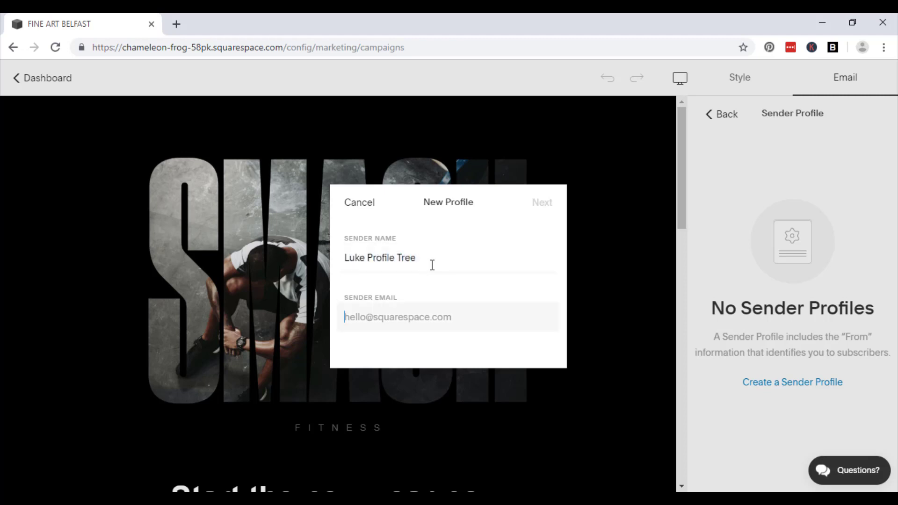
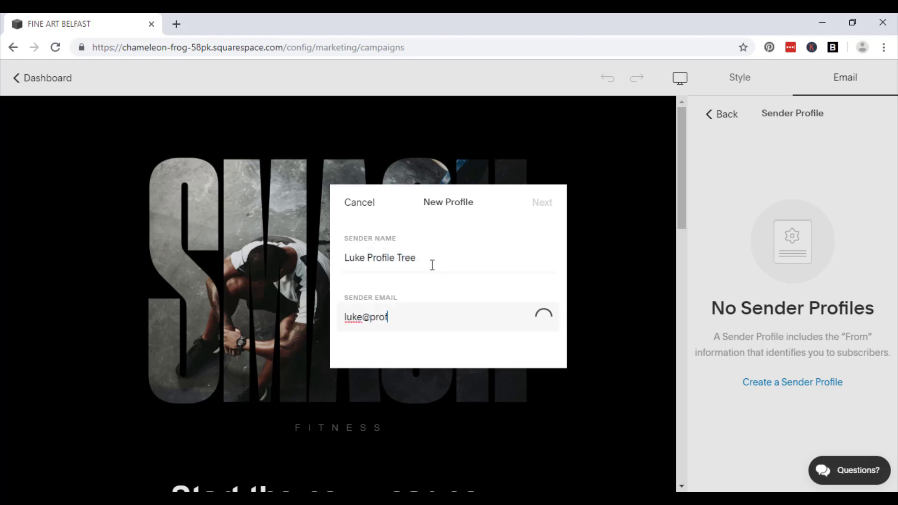
pyautogui.press('BackSpace')
pyautogui.press('BackSpace')
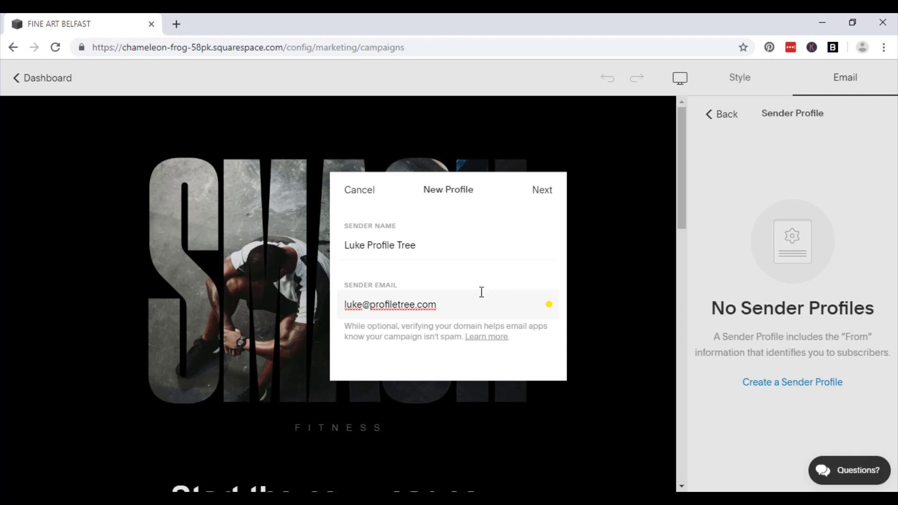
pyautogui.click(539, 193)
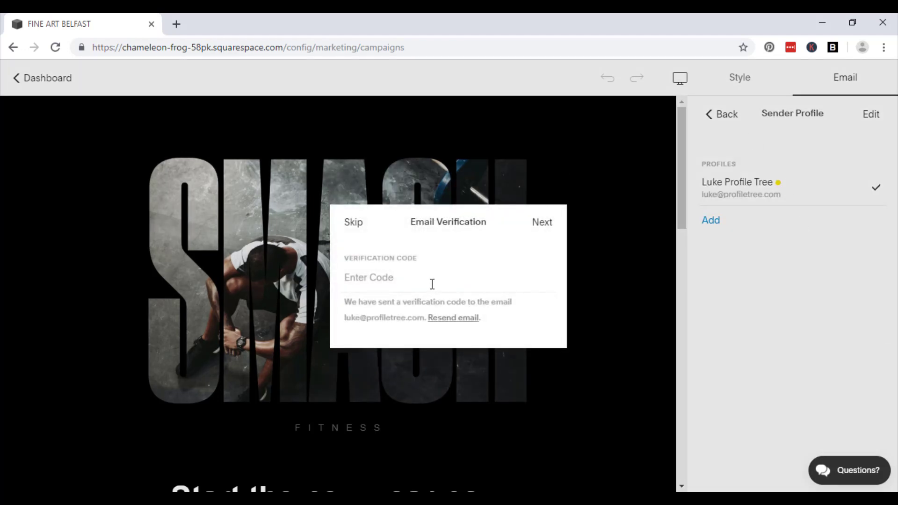
pyautogui.click(431, 283)
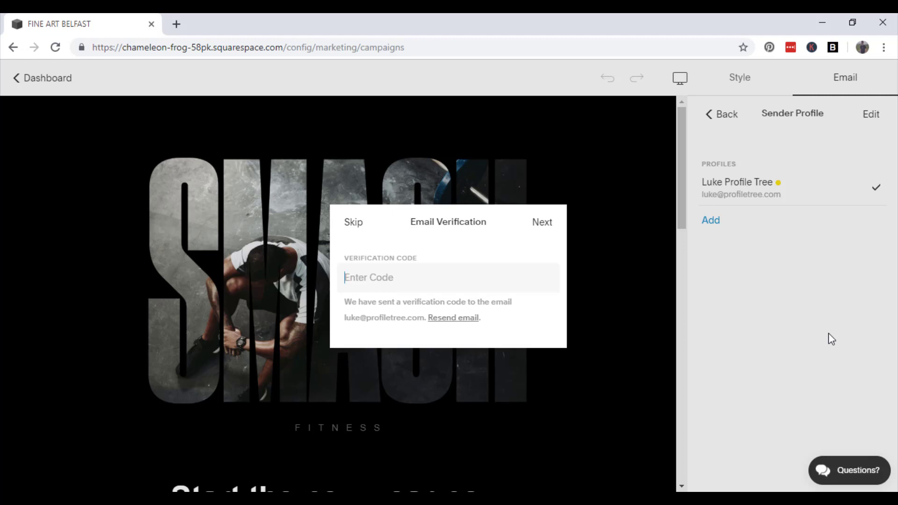
pyautogui.click(542, 225)
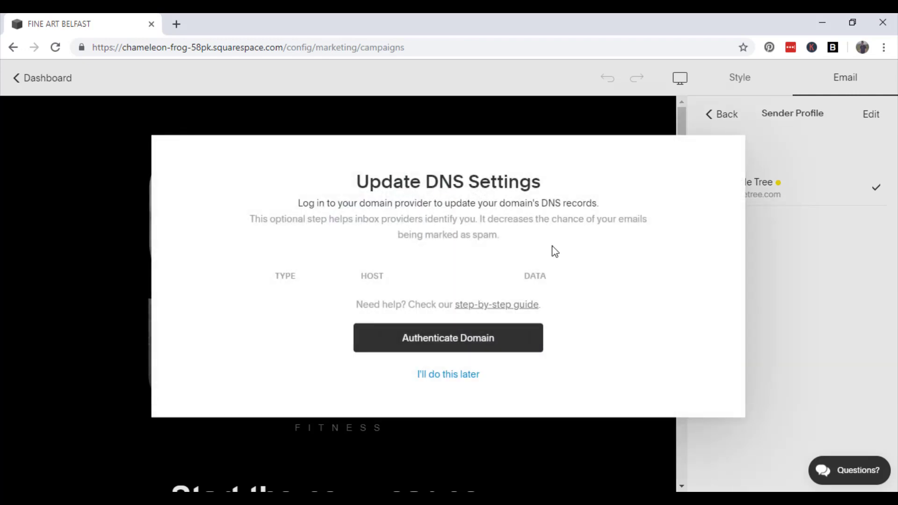
# Postpone the failed domain authentication and acknowledge the saved Luke Profile Tree profile.
pyautogui.click(477, 345)
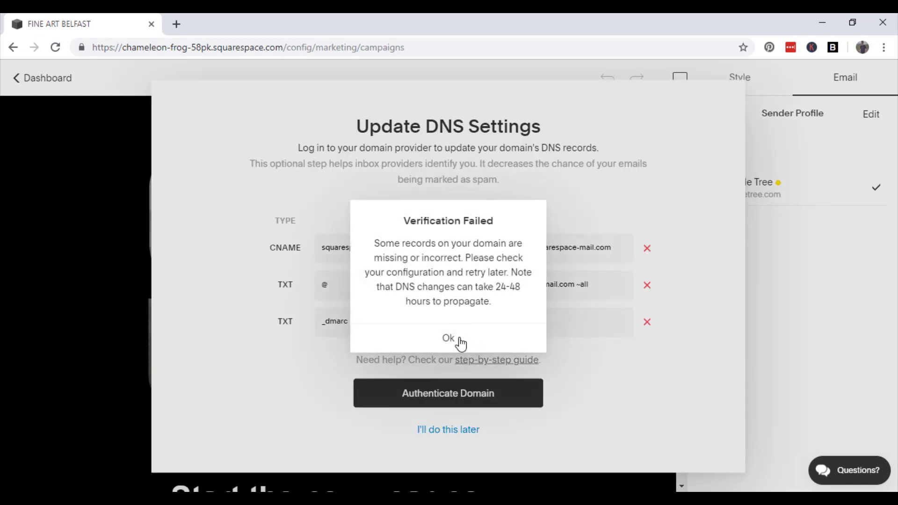
pyautogui.click(459, 343)
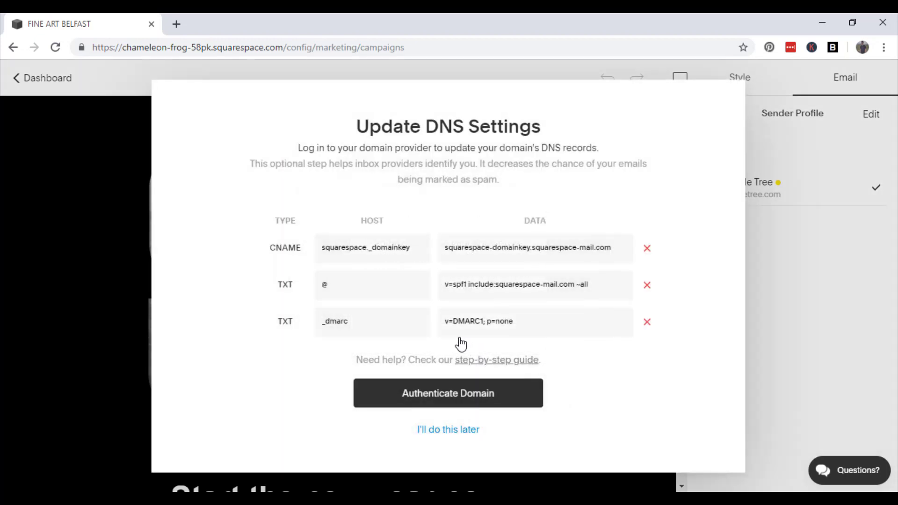
pyautogui.click(454, 436)
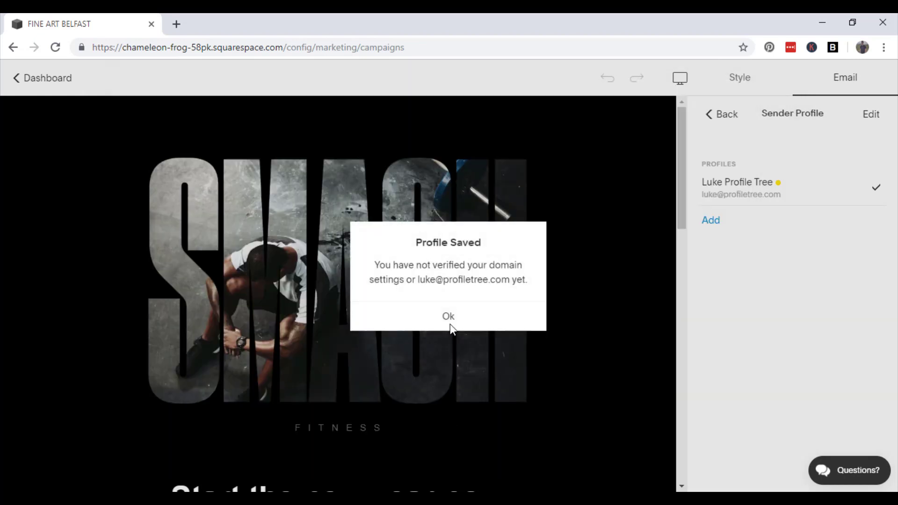
pyautogui.click(453, 315)
pyautogui.click(718, 115)
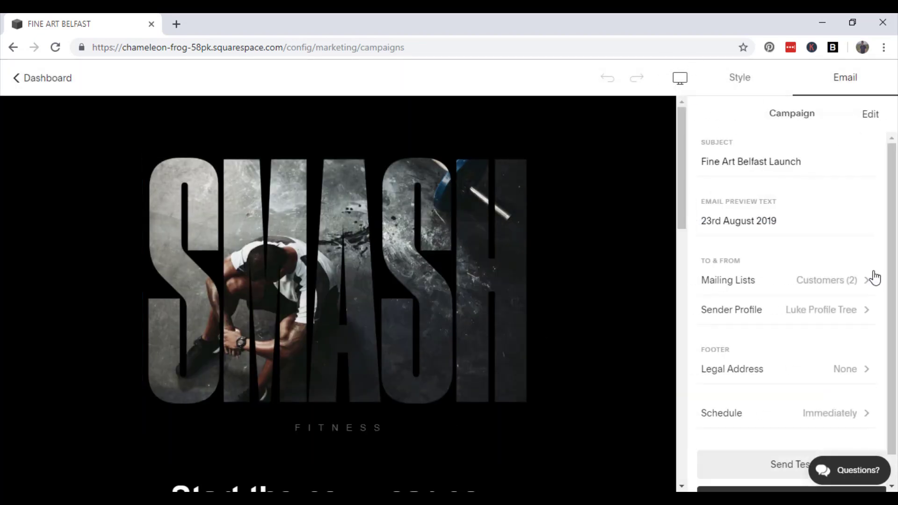
pyautogui.scroll(-1, 885, 302)
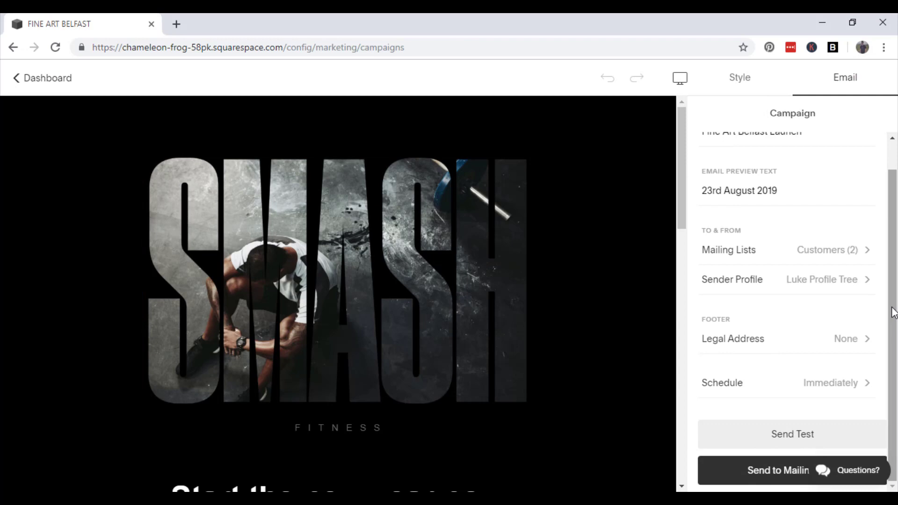
pyautogui.click(841, 345)
pyautogui.click(799, 164)
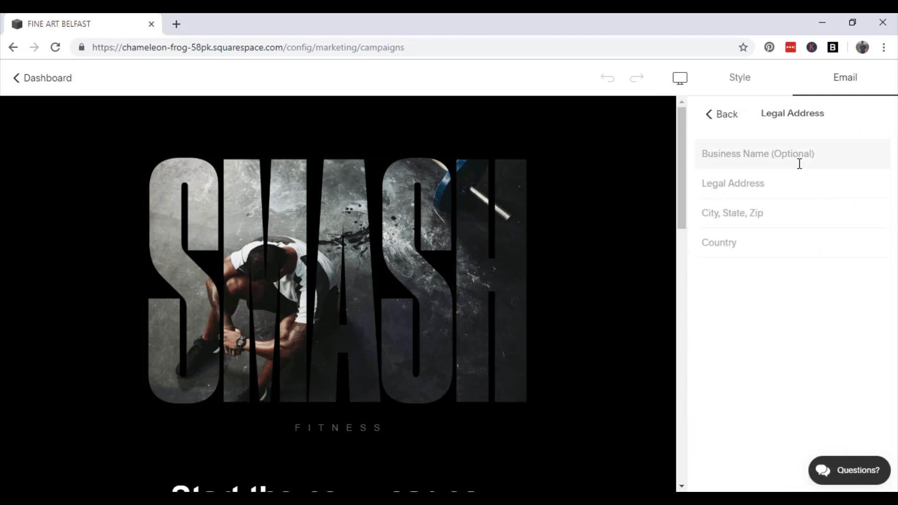
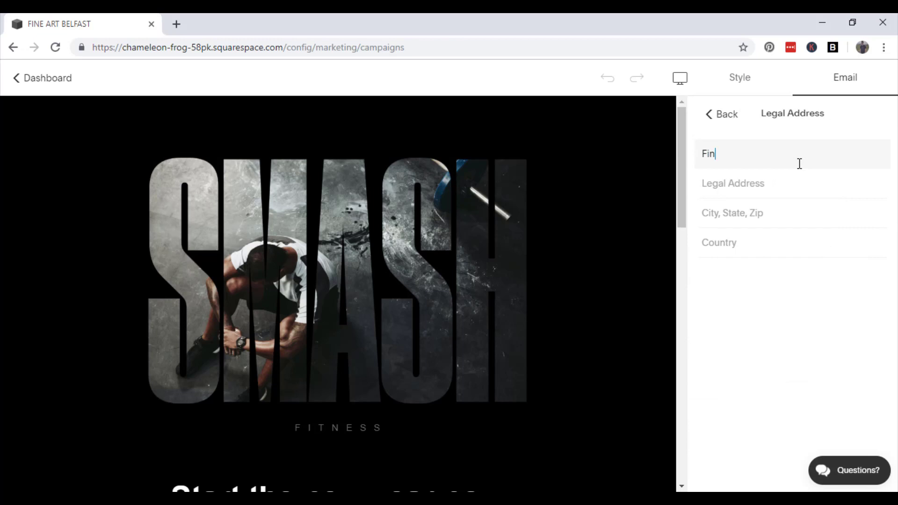
pyautogui.press('Tab')
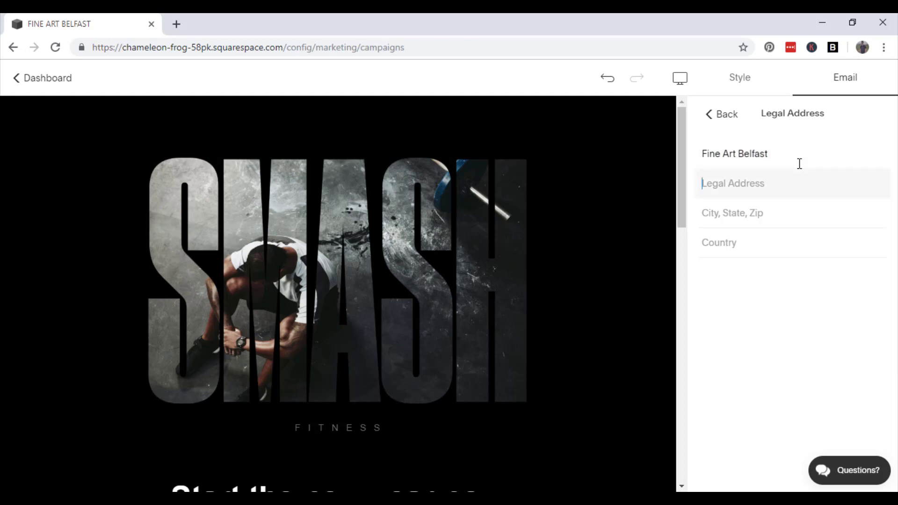
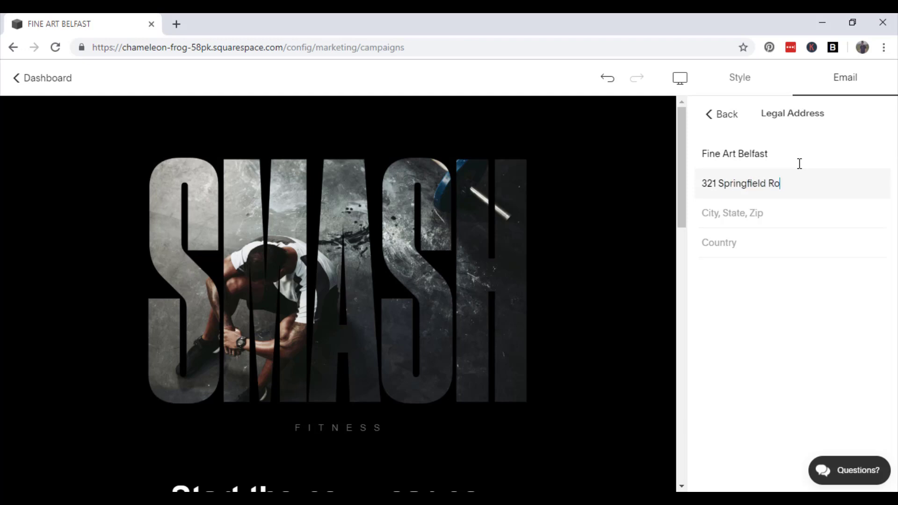
pyautogui.press('Tab')
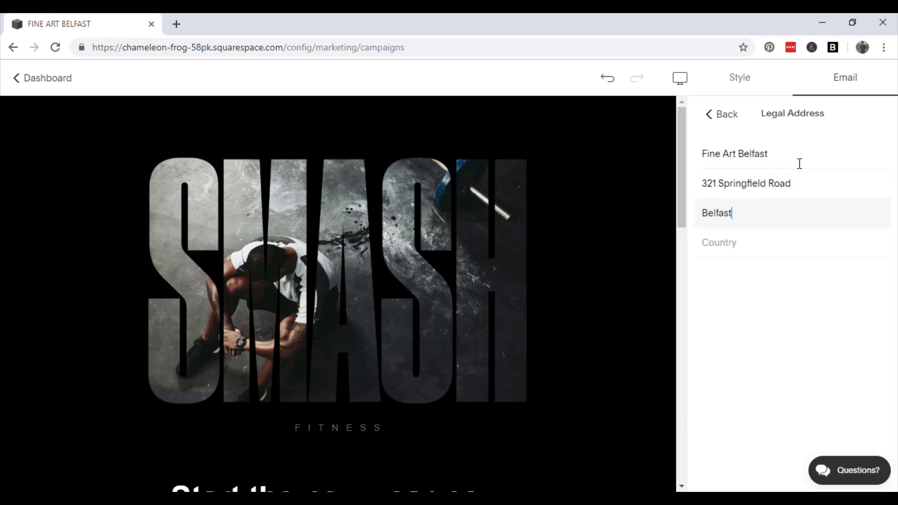
pyautogui.press('Tab')
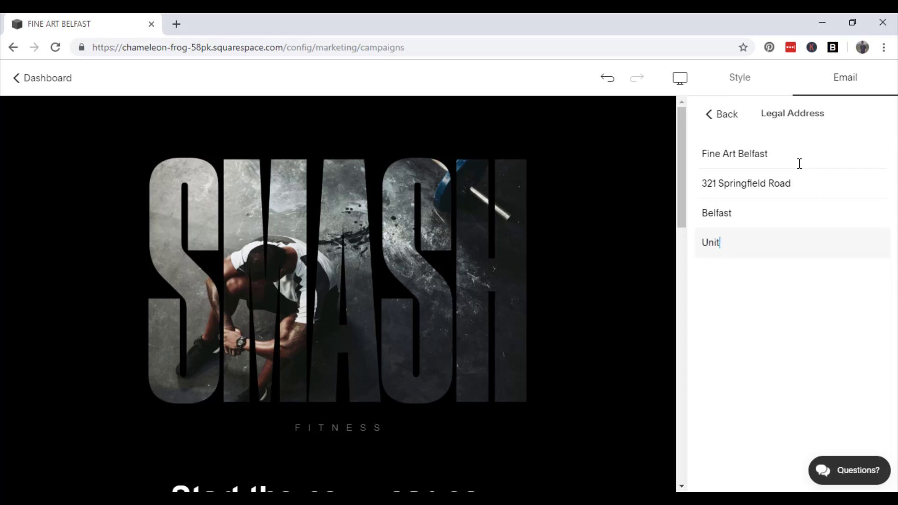
pyautogui.click(727, 119)
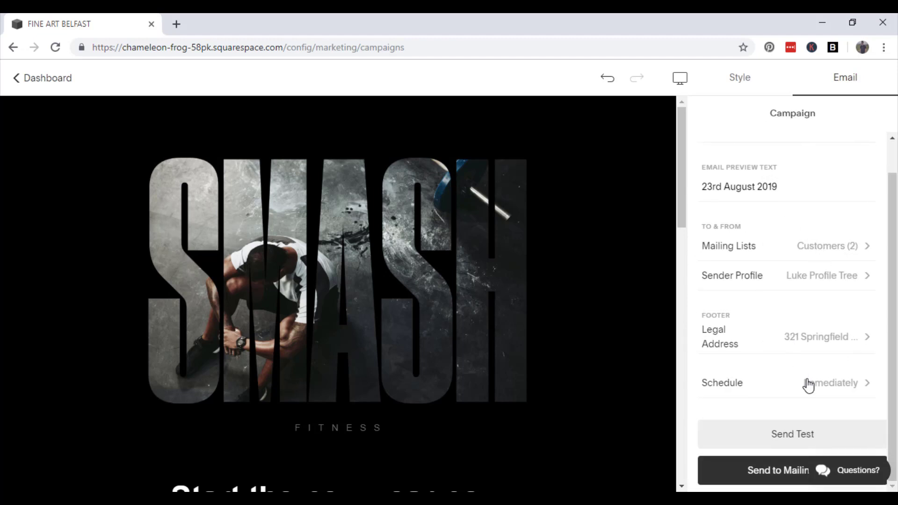
pyautogui.click(799, 436)
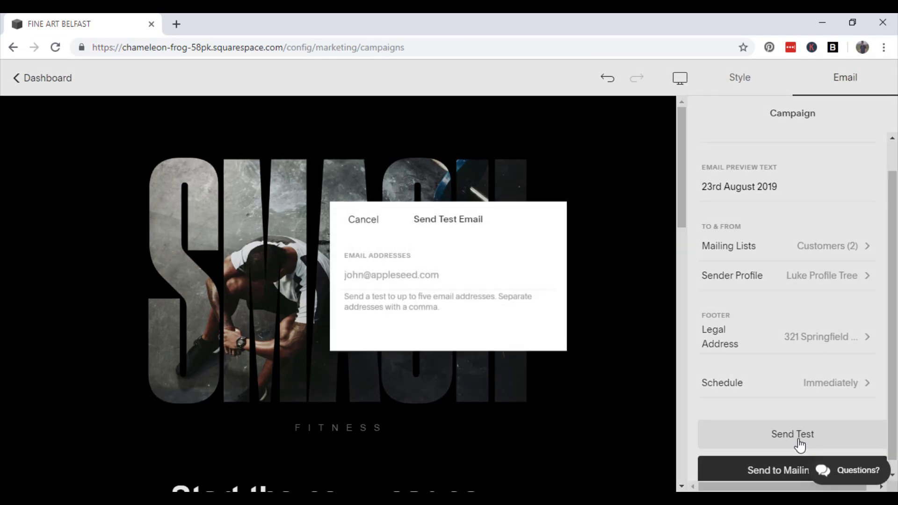
pyautogui.click(481, 270)
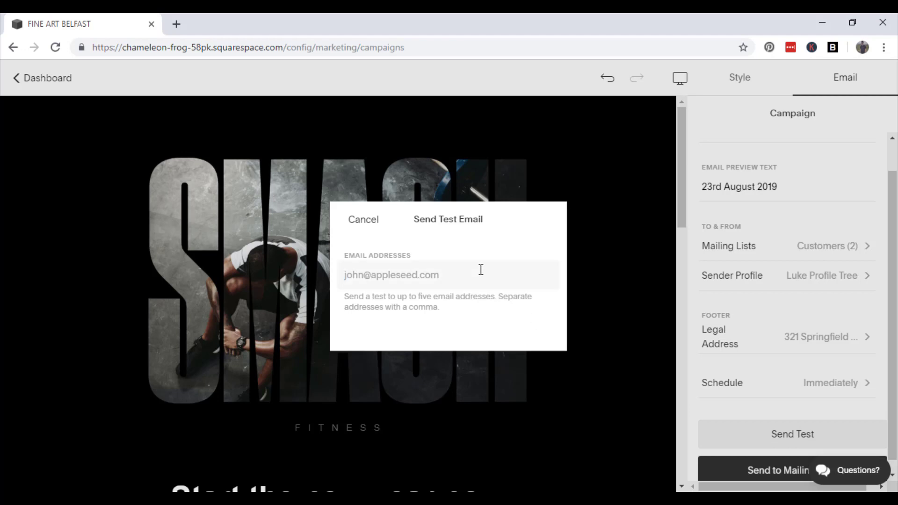
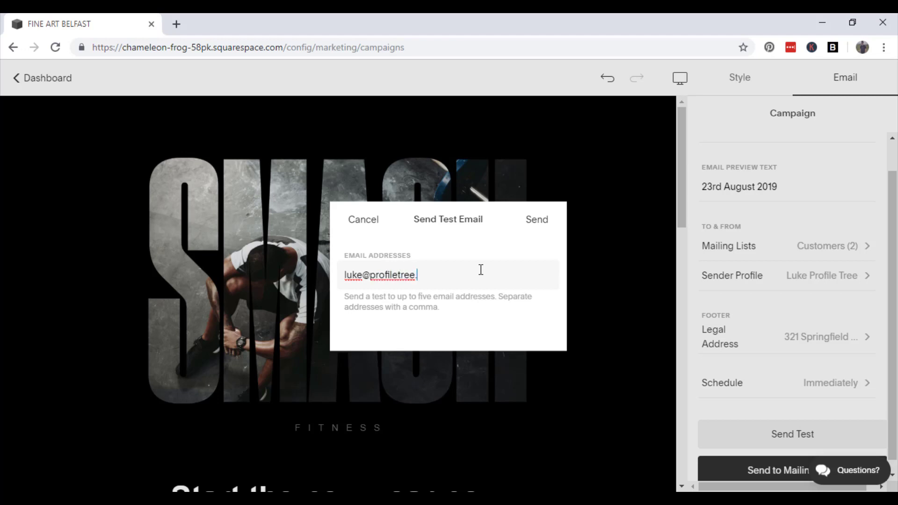
pyautogui.click(535, 222)
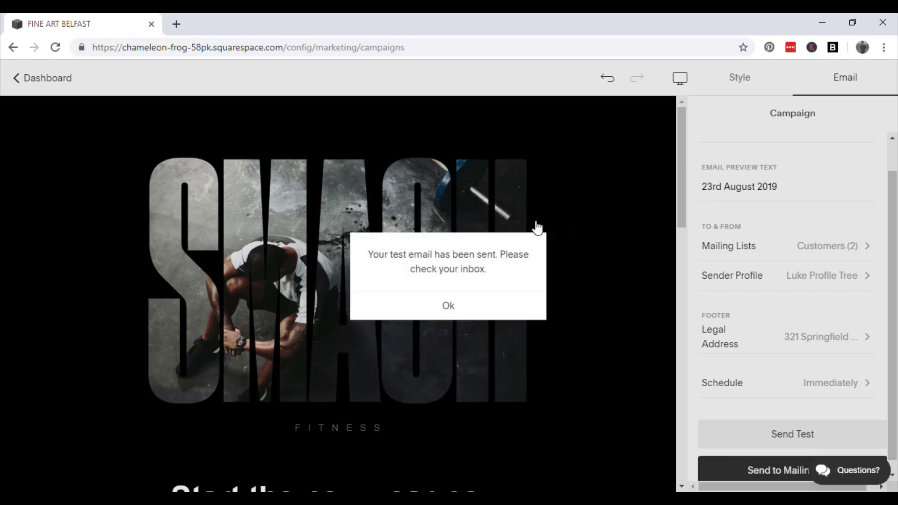
pyautogui.click(456, 315)
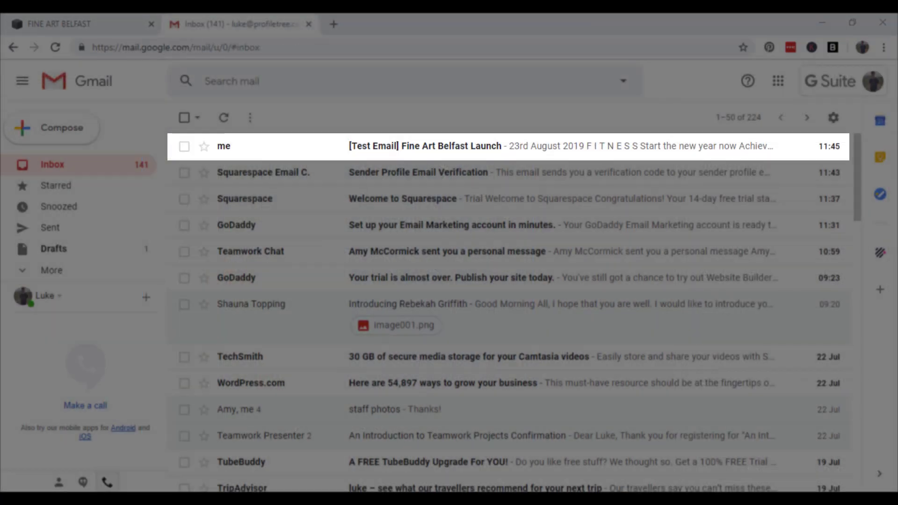
# Read the '[Test Email] Fine Art Belfast Launch' message in Gmail, then close the mail tab.
pyautogui.click(599, 154)
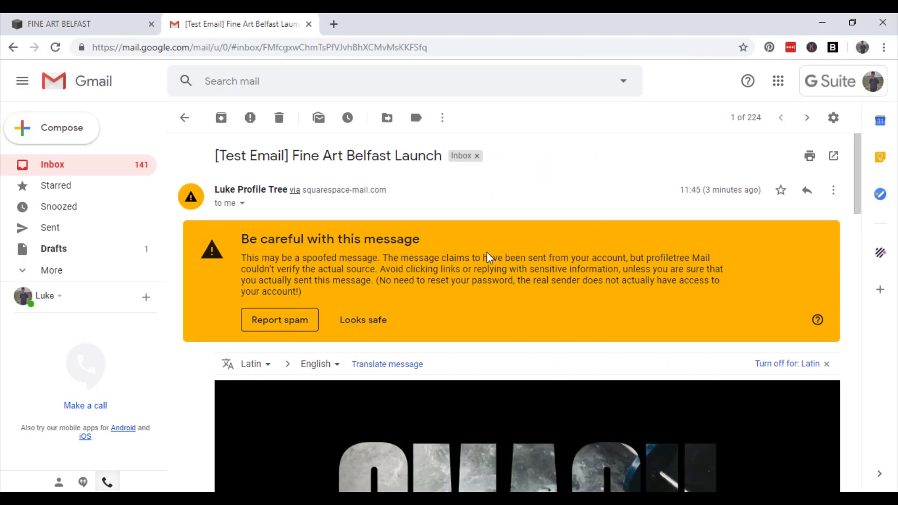
pyautogui.scroll(-3, 487, 252)
pyautogui.scroll(-3, 487, 253)
pyautogui.scroll(-3, 488, 259)
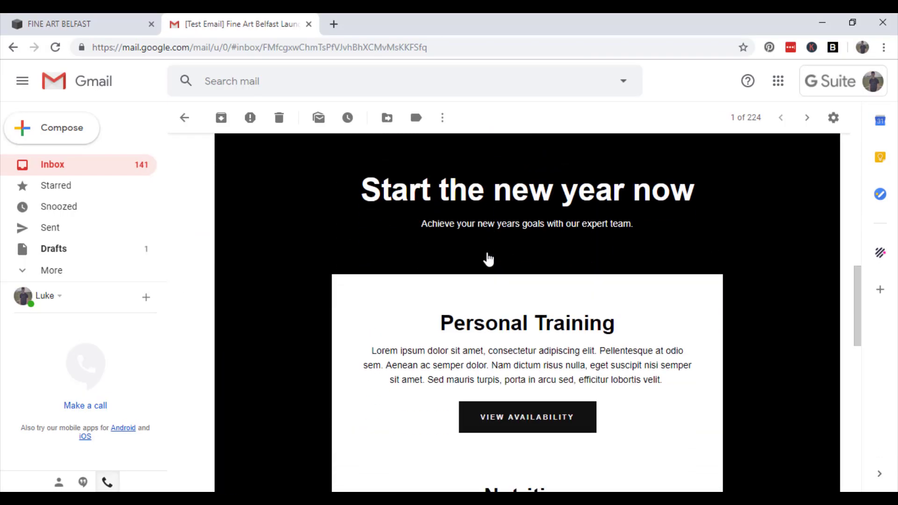
pyautogui.scroll(-3, 489, 258)
pyautogui.scroll(-2, 490, 258)
pyautogui.scroll(-3, 489, 257)
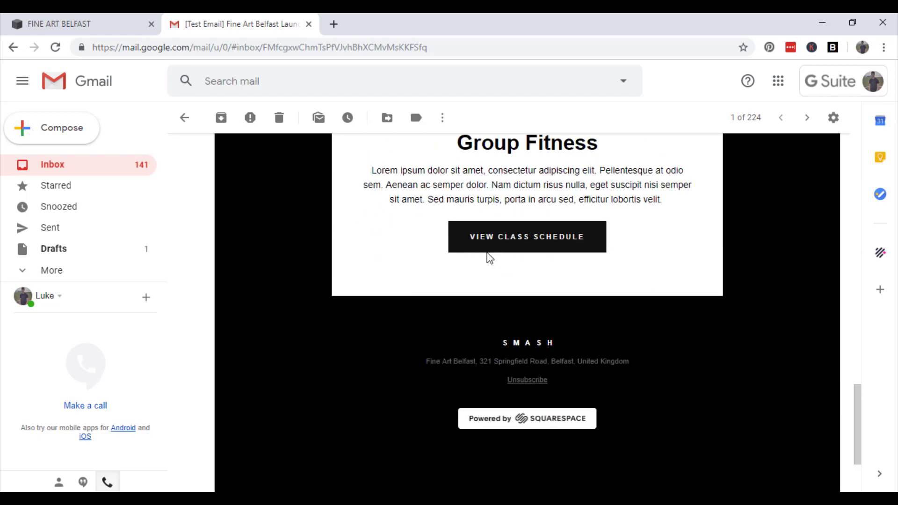
pyautogui.scroll(-1, 489, 258)
pyautogui.scroll(-1, 438, 248)
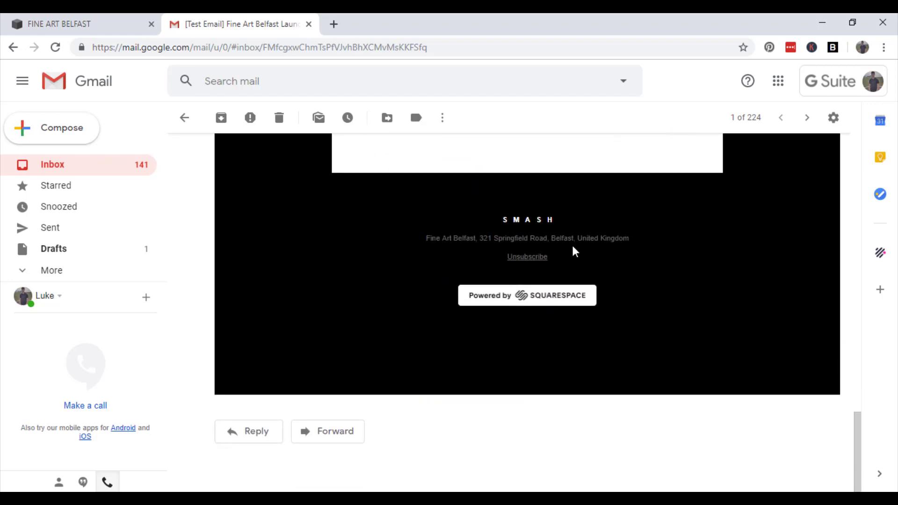
pyautogui.scroll(2, 616, 264)
pyautogui.scroll(3, 619, 274)
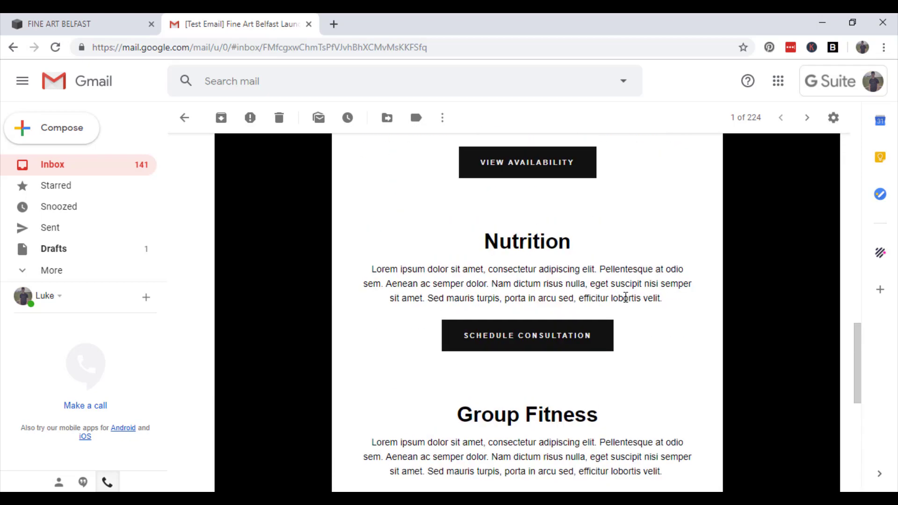
pyautogui.scroll(4, 627, 301)
pyautogui.scroll(3, 702, 354)
pyautogui.scroll(3, 582, 287)
pyautogui.scroll(1, 434, 226)
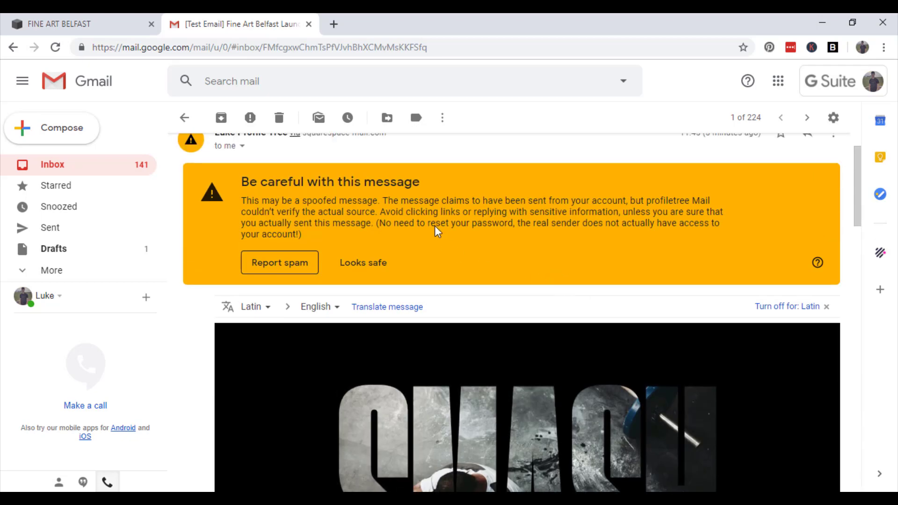
pyautogui.click(313, 24)
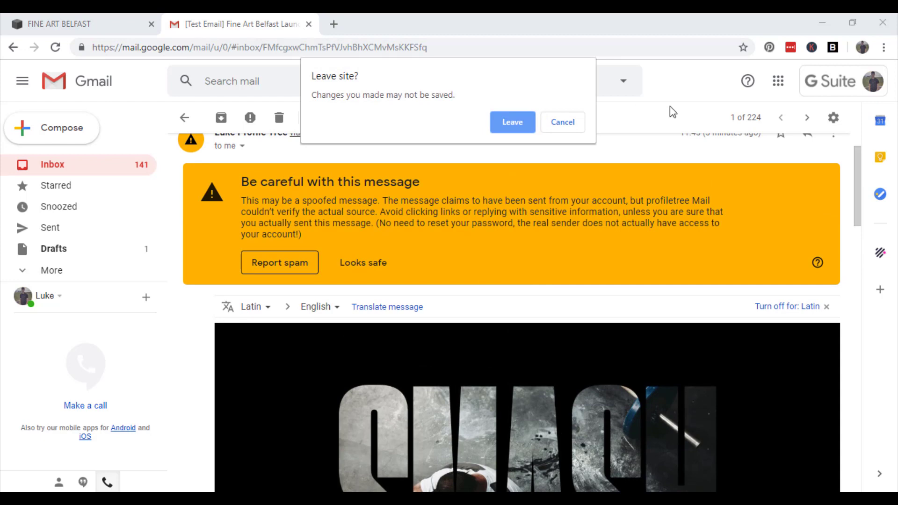
# Leave the mail page, check the Scheduled and Drafts campaign lists, and return to the overview.
pyautogui.click(517, 116)
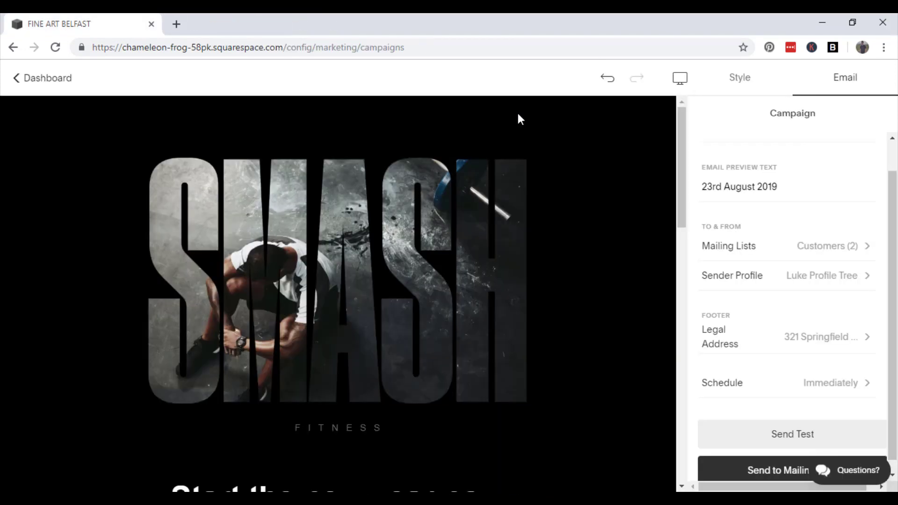
pyautogui.scroll(-1, 808, 363)
pyautogui.scroll(2, 818, 327)
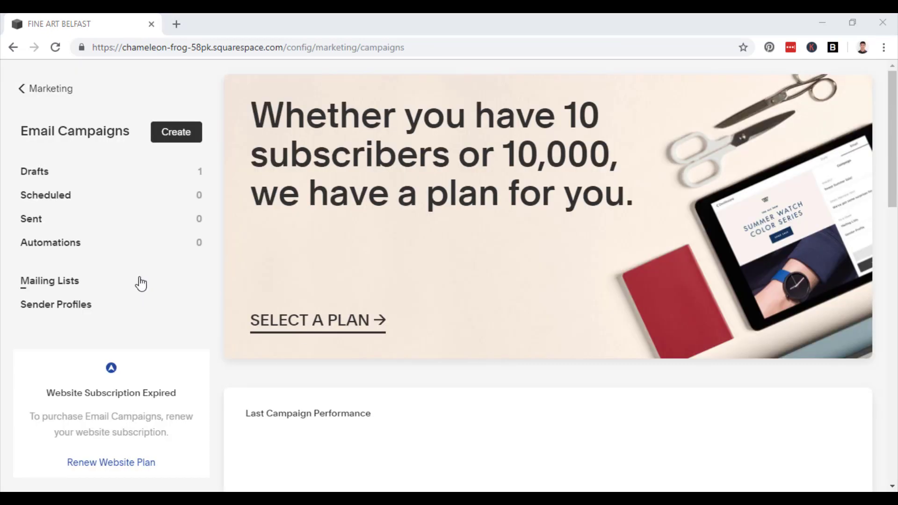
pyautogui.click(64, 194)
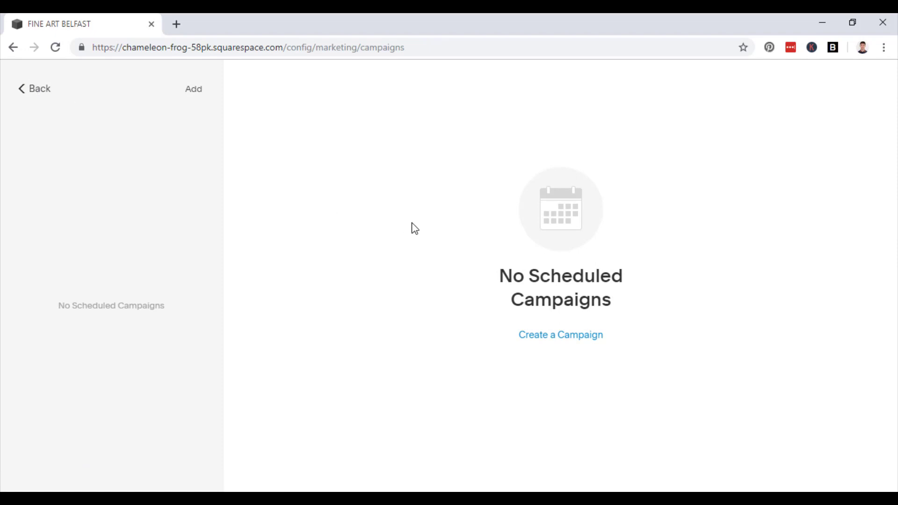
pyautogui.click(45, 87)
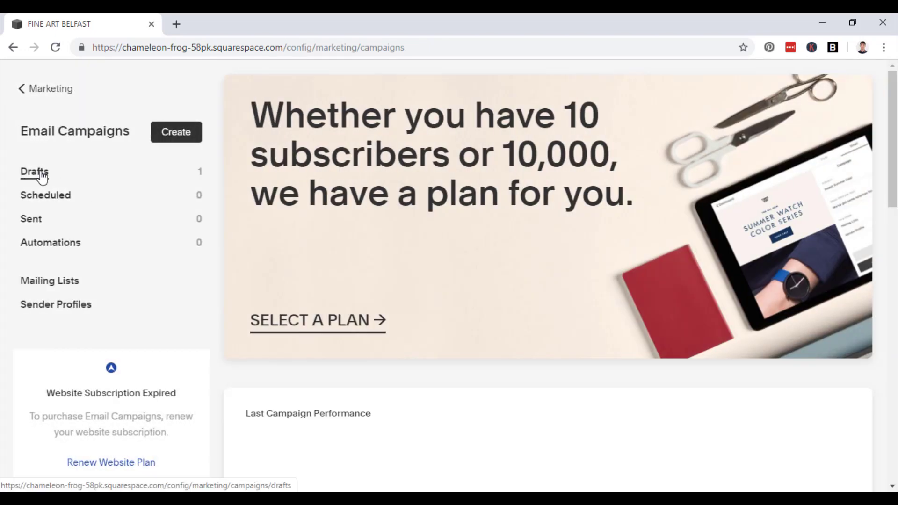
pyautogui.click(37, 172)
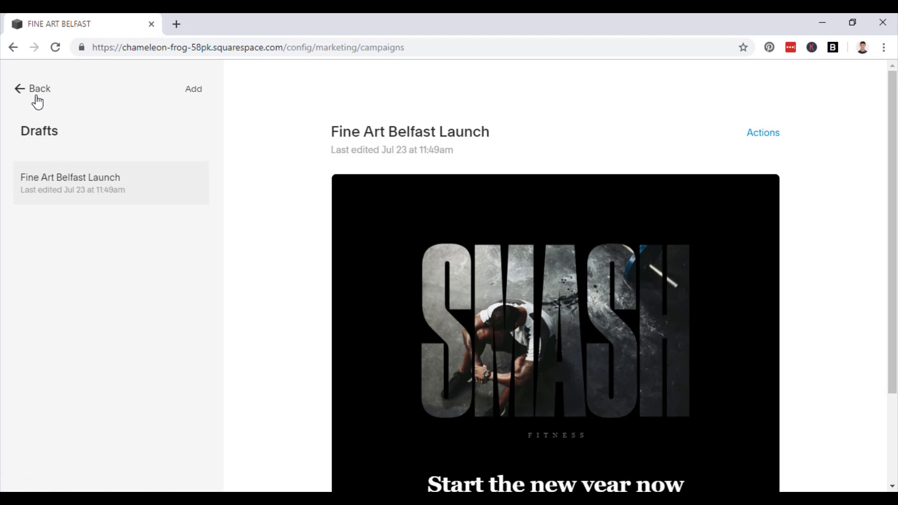
pyautogui.scroll(-2, 561, 273)
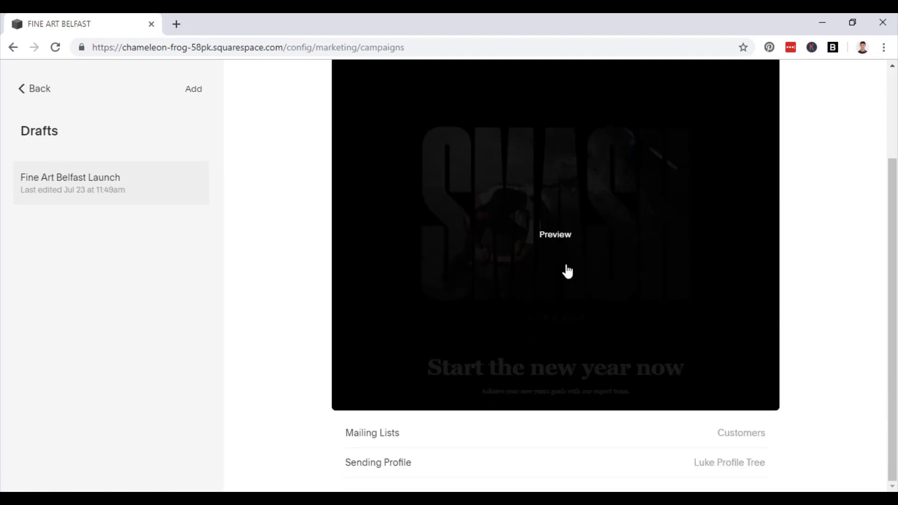
pyautogui.scroll(2, 484, 291)
pyautogui.click(35, 89)
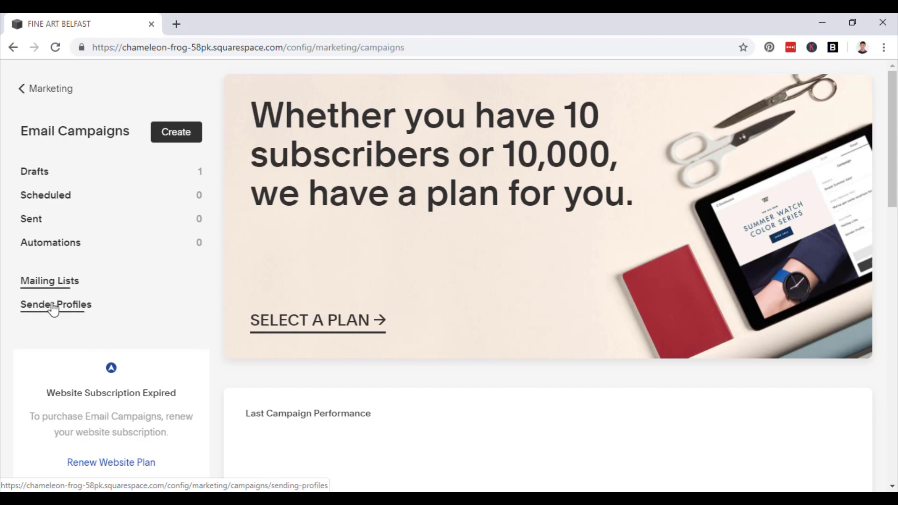
# Back out through Marketing to the site's Home admin menu.
pyautogui.click(22, 91)
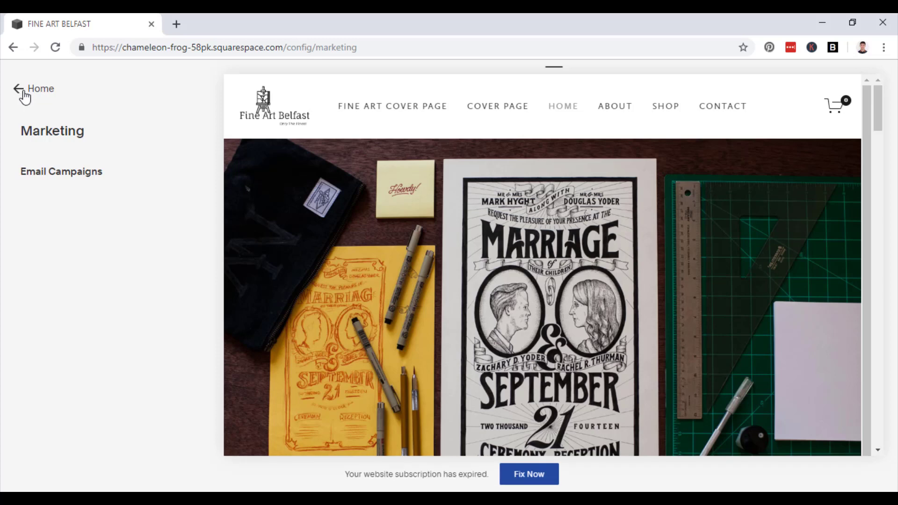
pyautogui.click(23, 91)
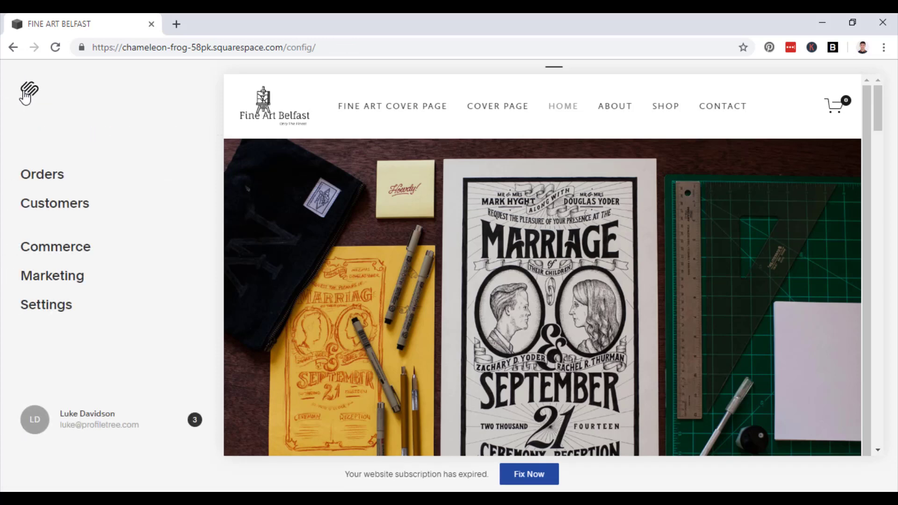